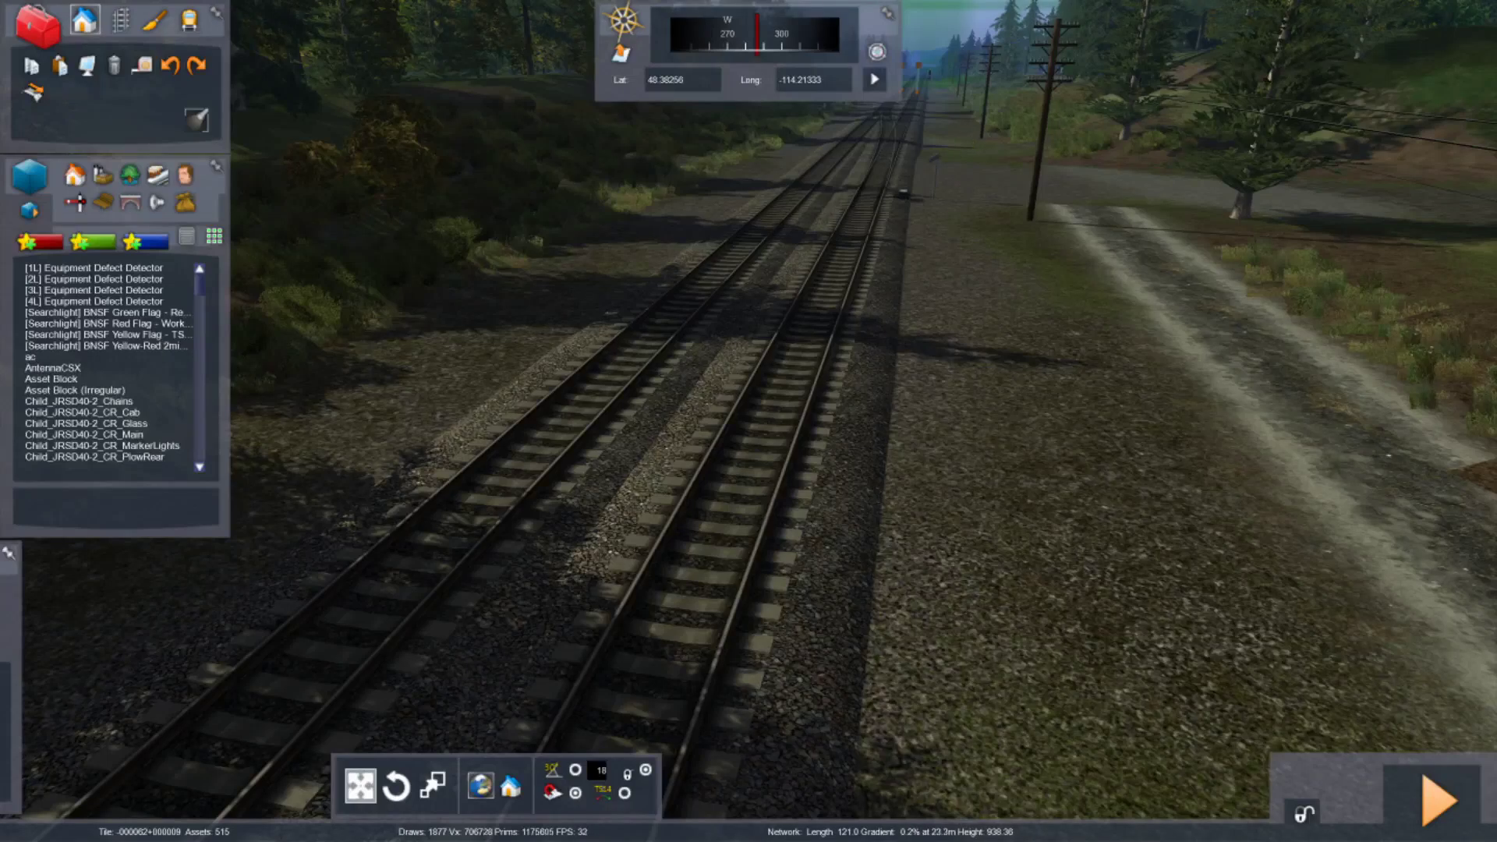
Open the asset provider filter and list the SearchlightSimulations product sets
{"action": "right_click_drag", "start_coordinate": [749, 421], "coordinate": [897, 515]}
{"action": "key", "text": "Right"}
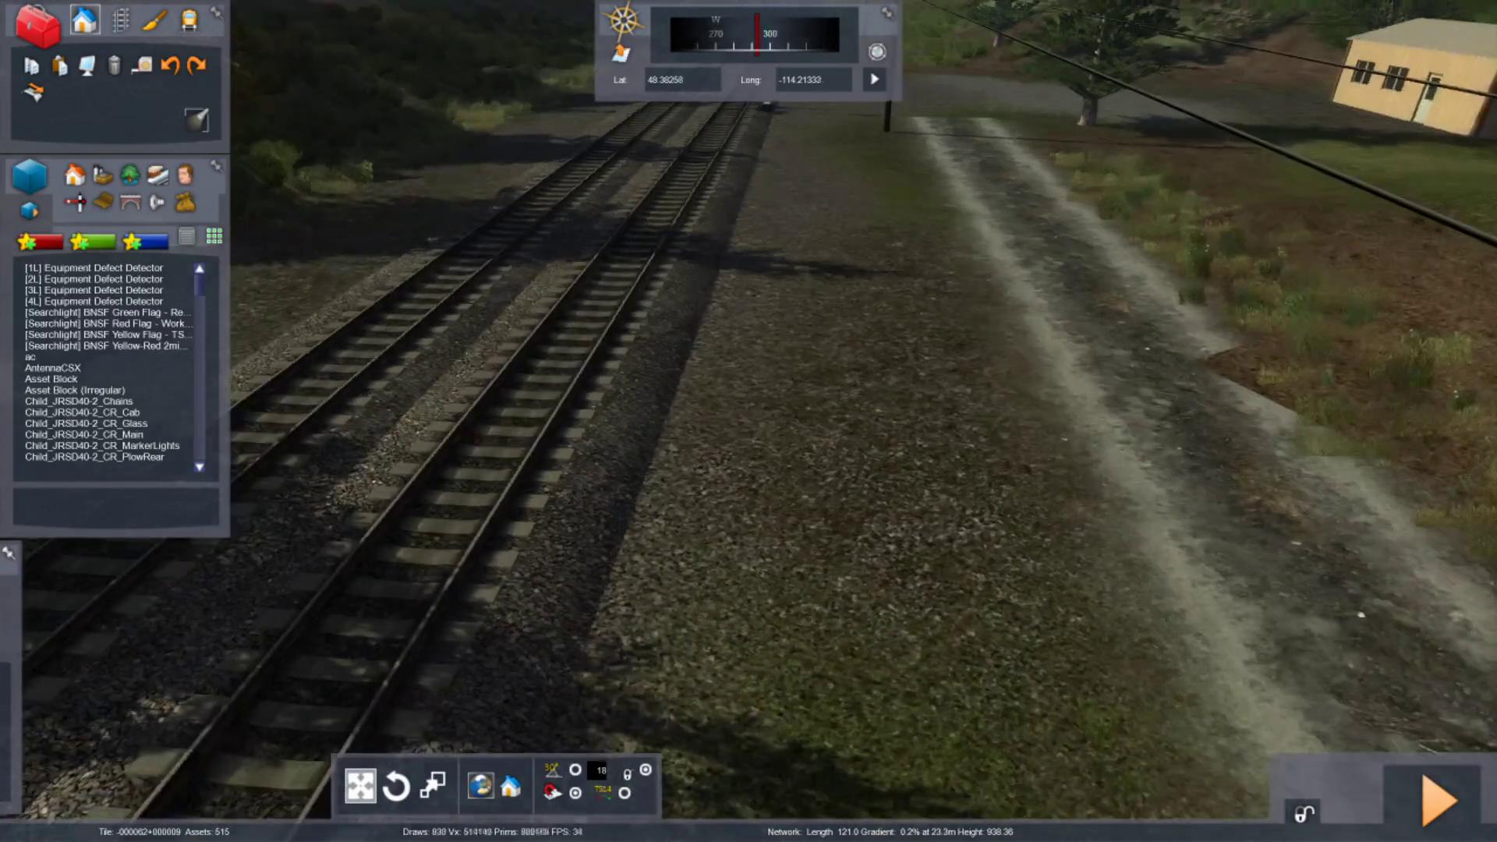
{"action": "right_click_drag", "start_coordinate": [749, 421], "coordinate": [679, 421]}
{"action": "key", "text": "Up"}
{"action": "right_click_drag", "start_coordinate": [1481, 731], "coordinate": [1407, 674]}
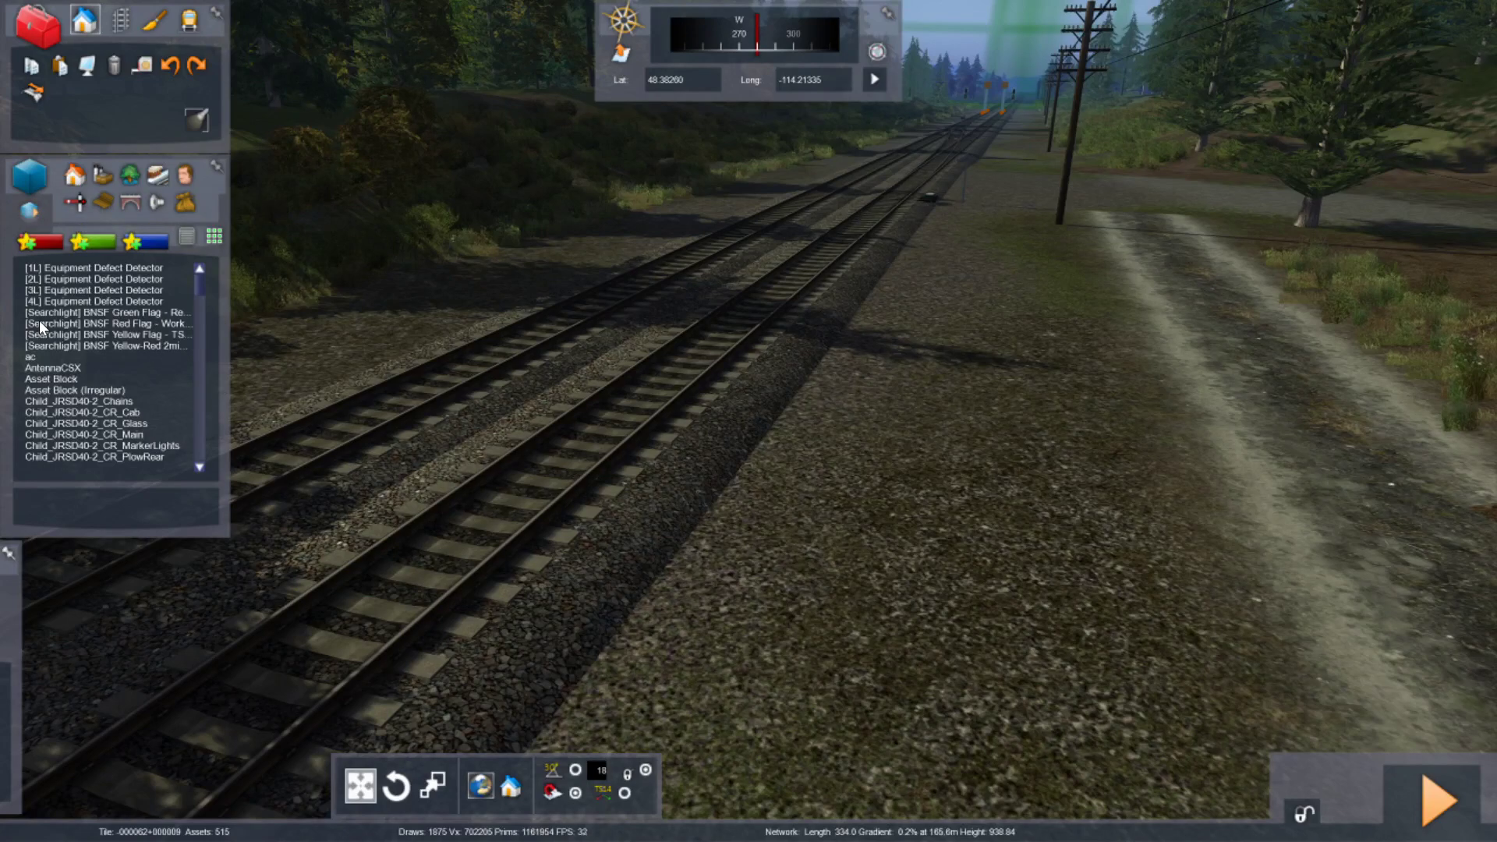
{"action": "left_click", "coordinate": [29, 211]}
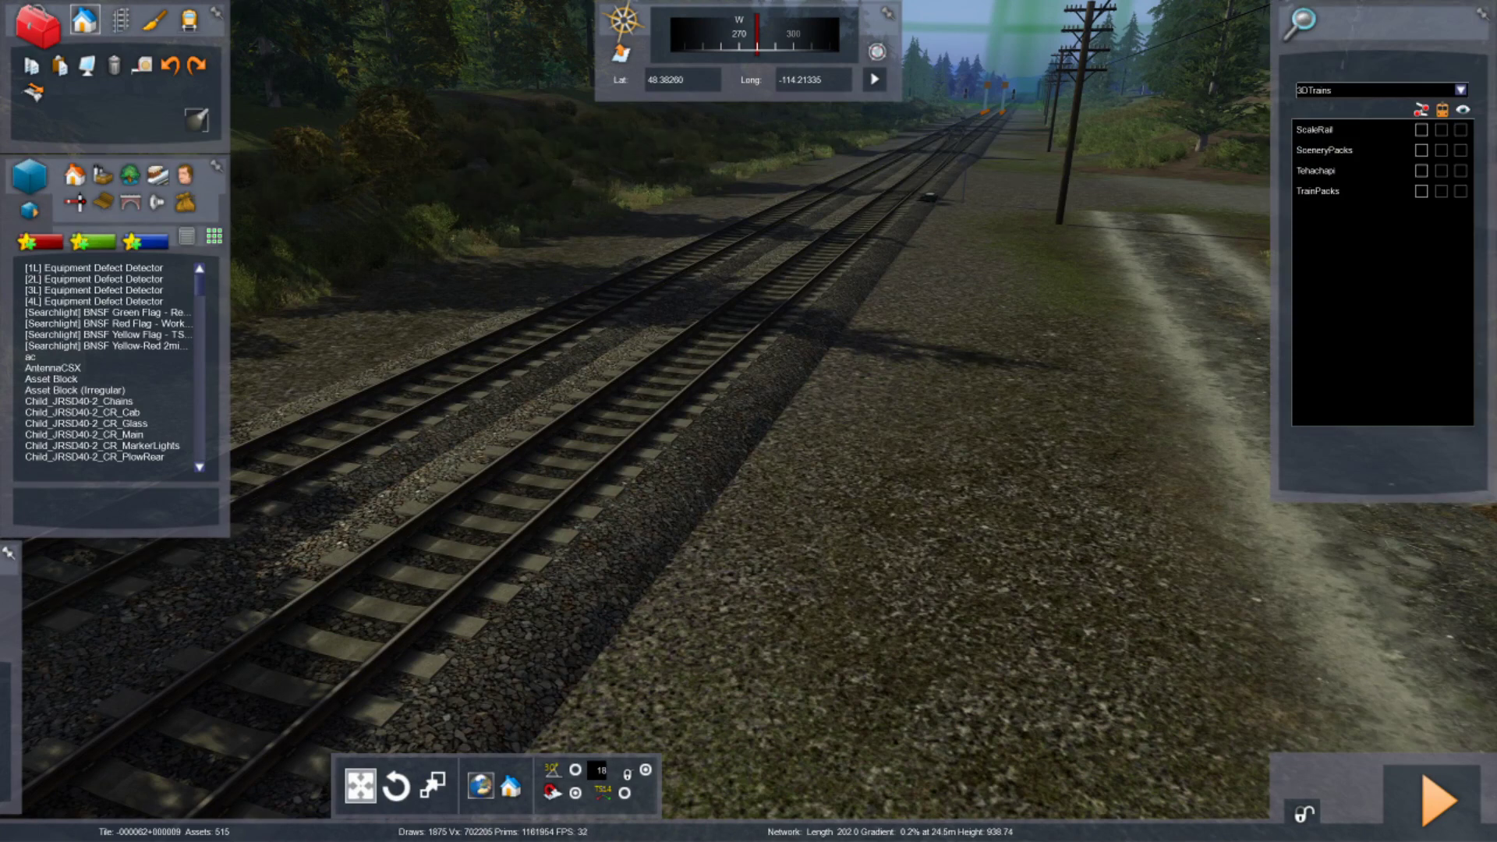
{"action": "left_click", "coordinate": [1460, 90]}
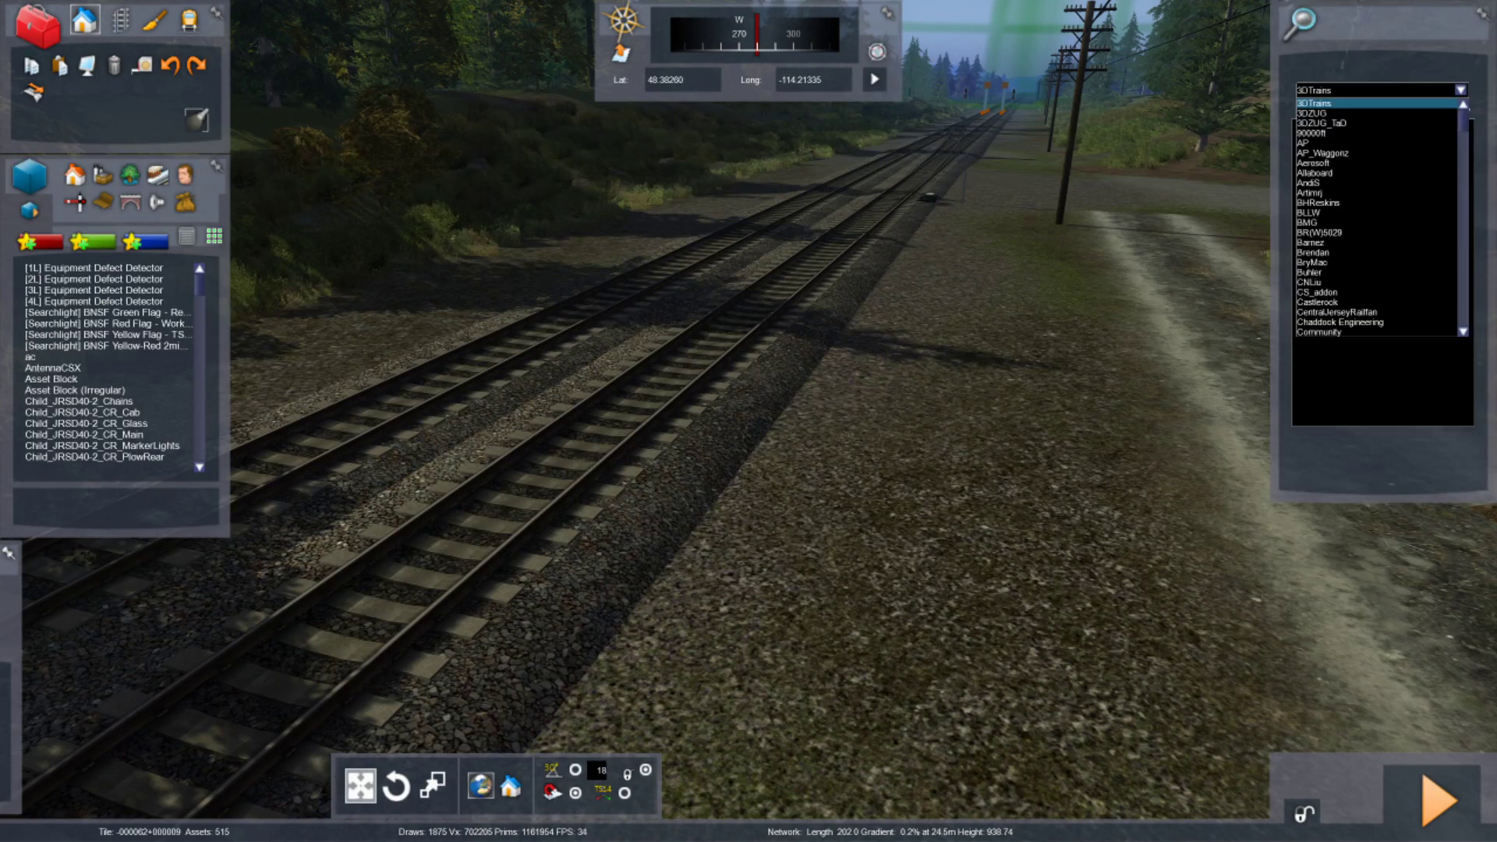
{"action": "scroll", "coordinate": [1376, 252], "scroll_direction": "down", "scroll_amount": 20}
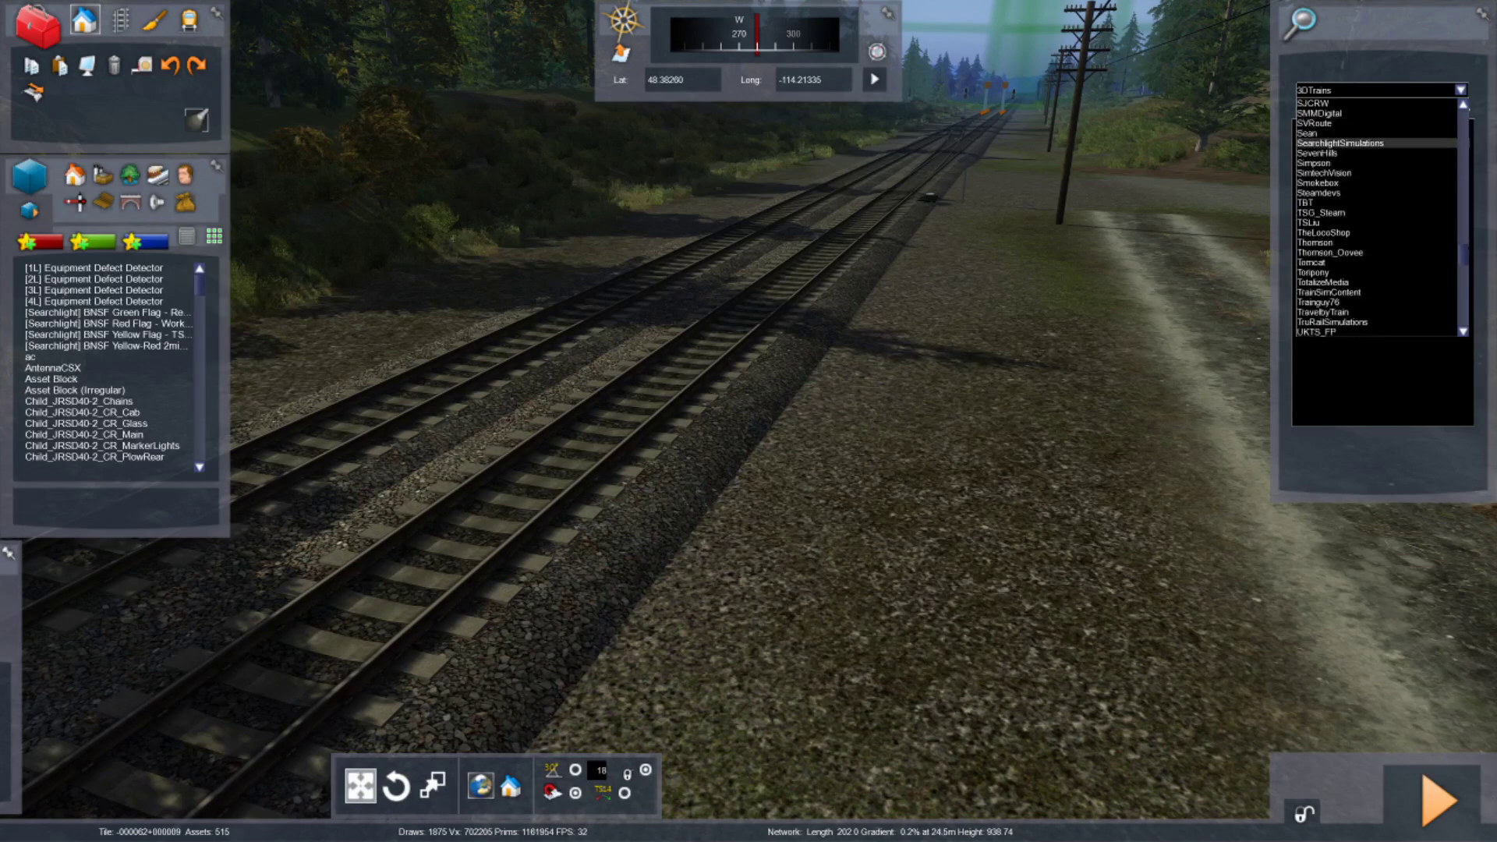
{"action": "left_click", "coordinate": [1339, 144]}
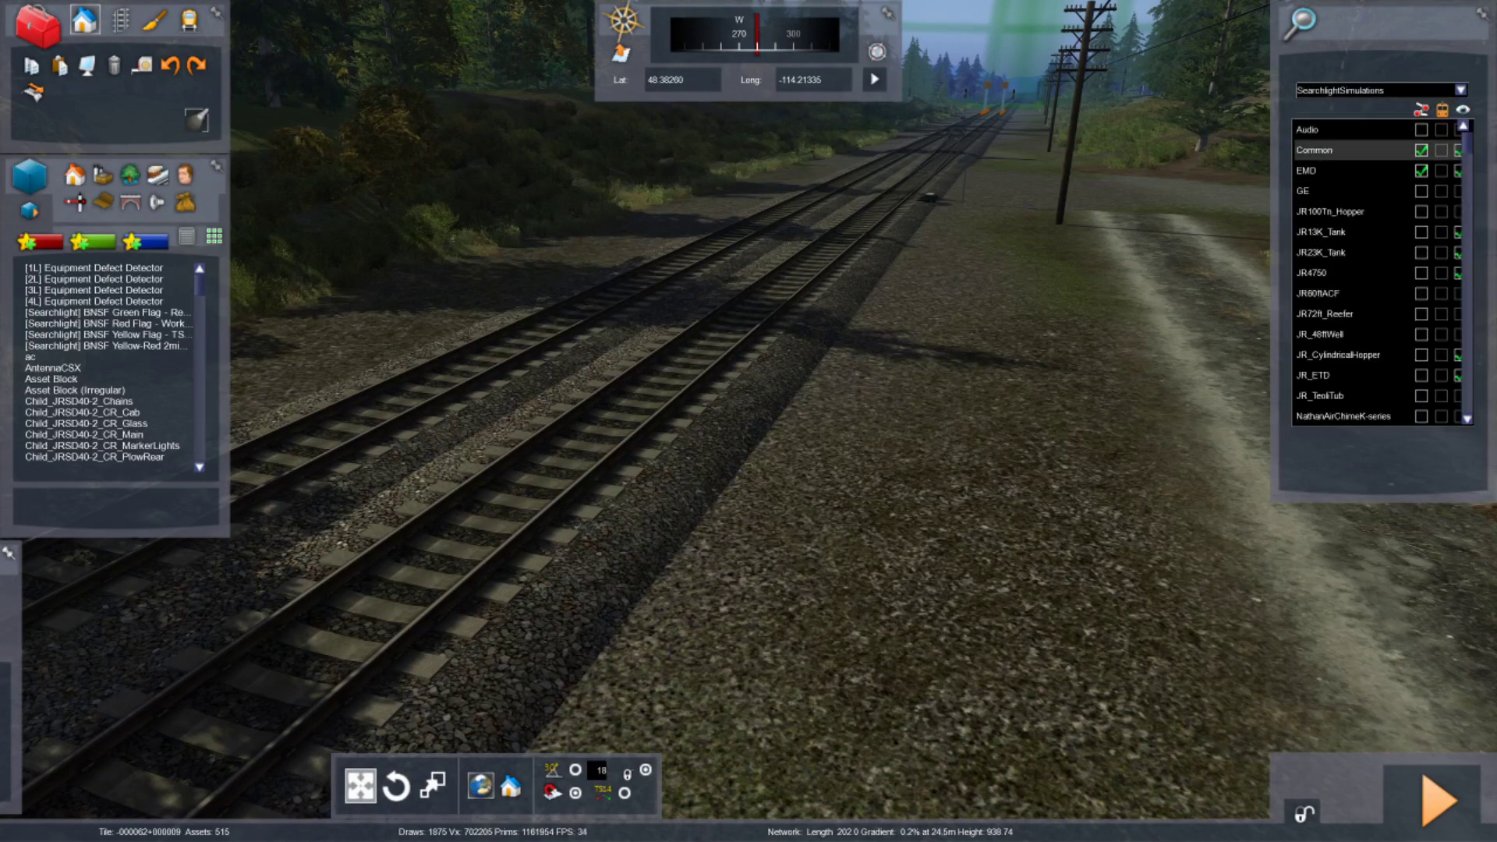
Place a [2L] Equipment Defect Detector on the gravel beside the double track and set its two link markers on the tracks
{"action": "right_click_drag", "start_coordinate": [452, 312], "coordinate": [362, 340]}
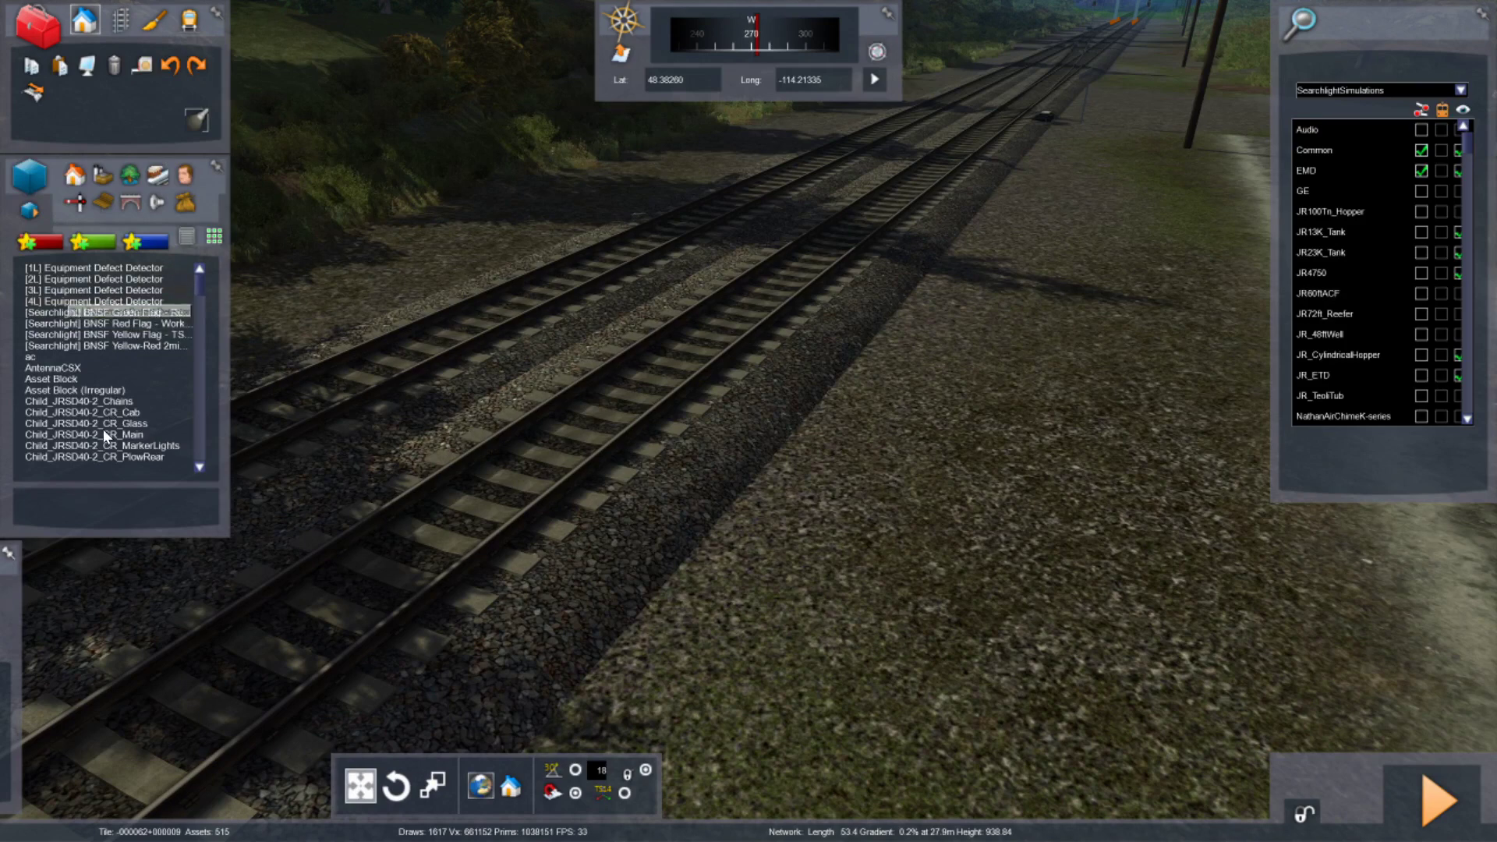
{"action": "right_click_drag", "start_coordinate": [1273, 623], "coordinate": [1004, 618]}
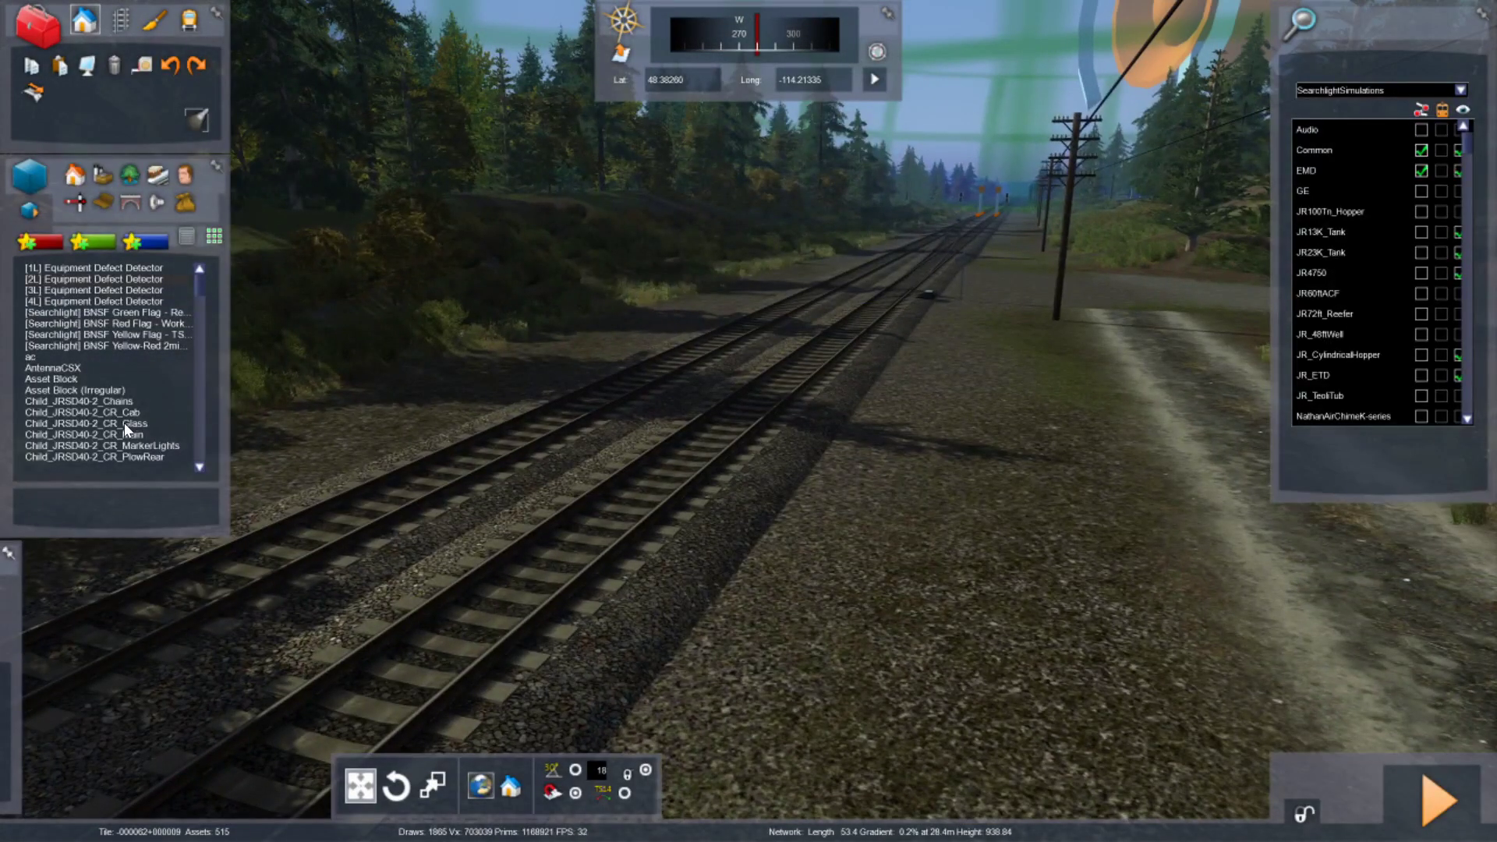
{"action": "left_click", "coordinate": [94, 278]}
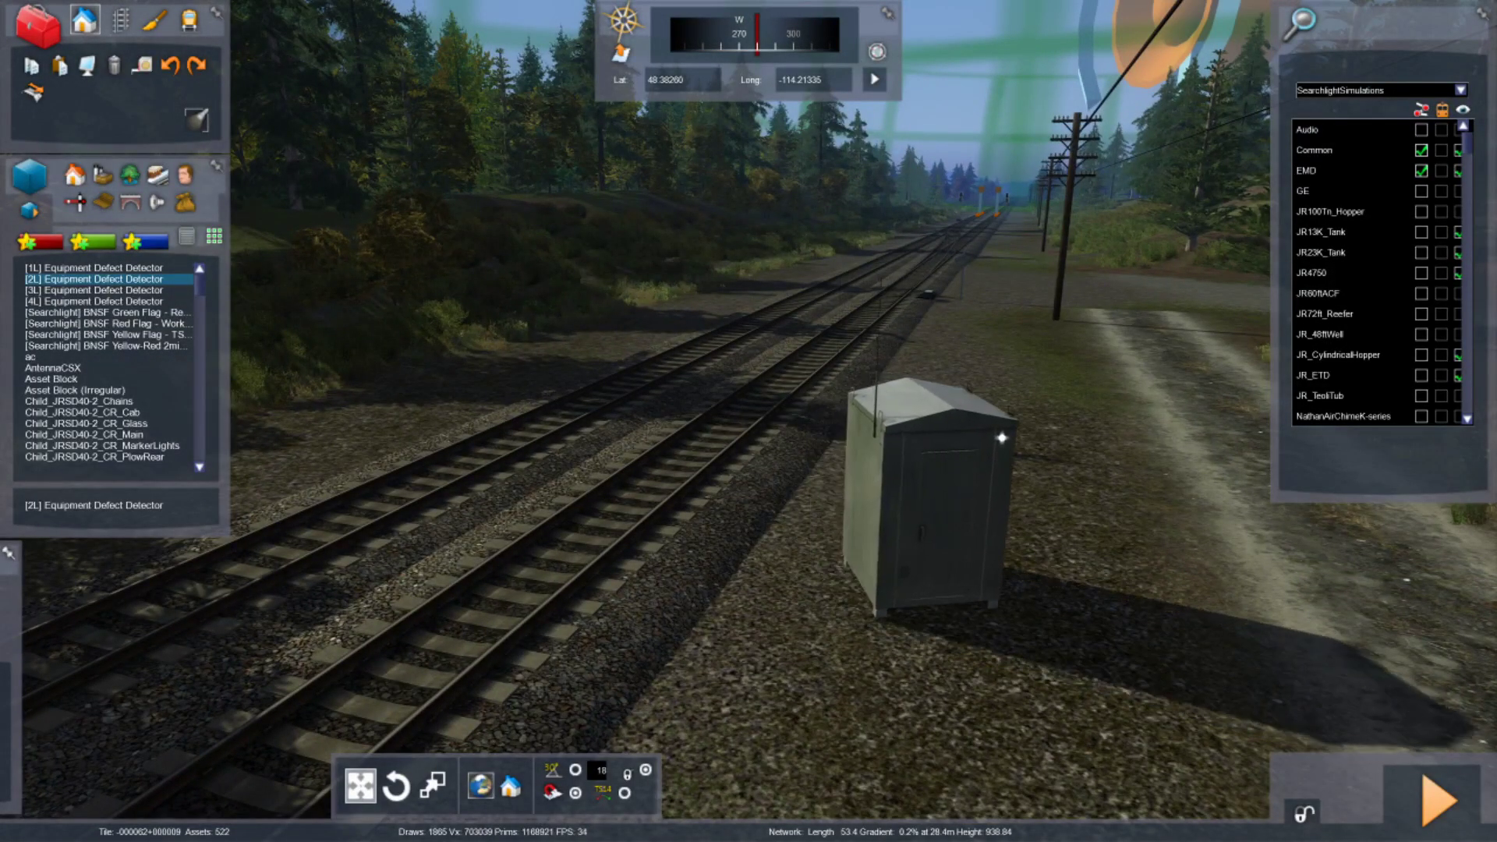
{"action": "left_click", "coordinate": [1065, 440]}
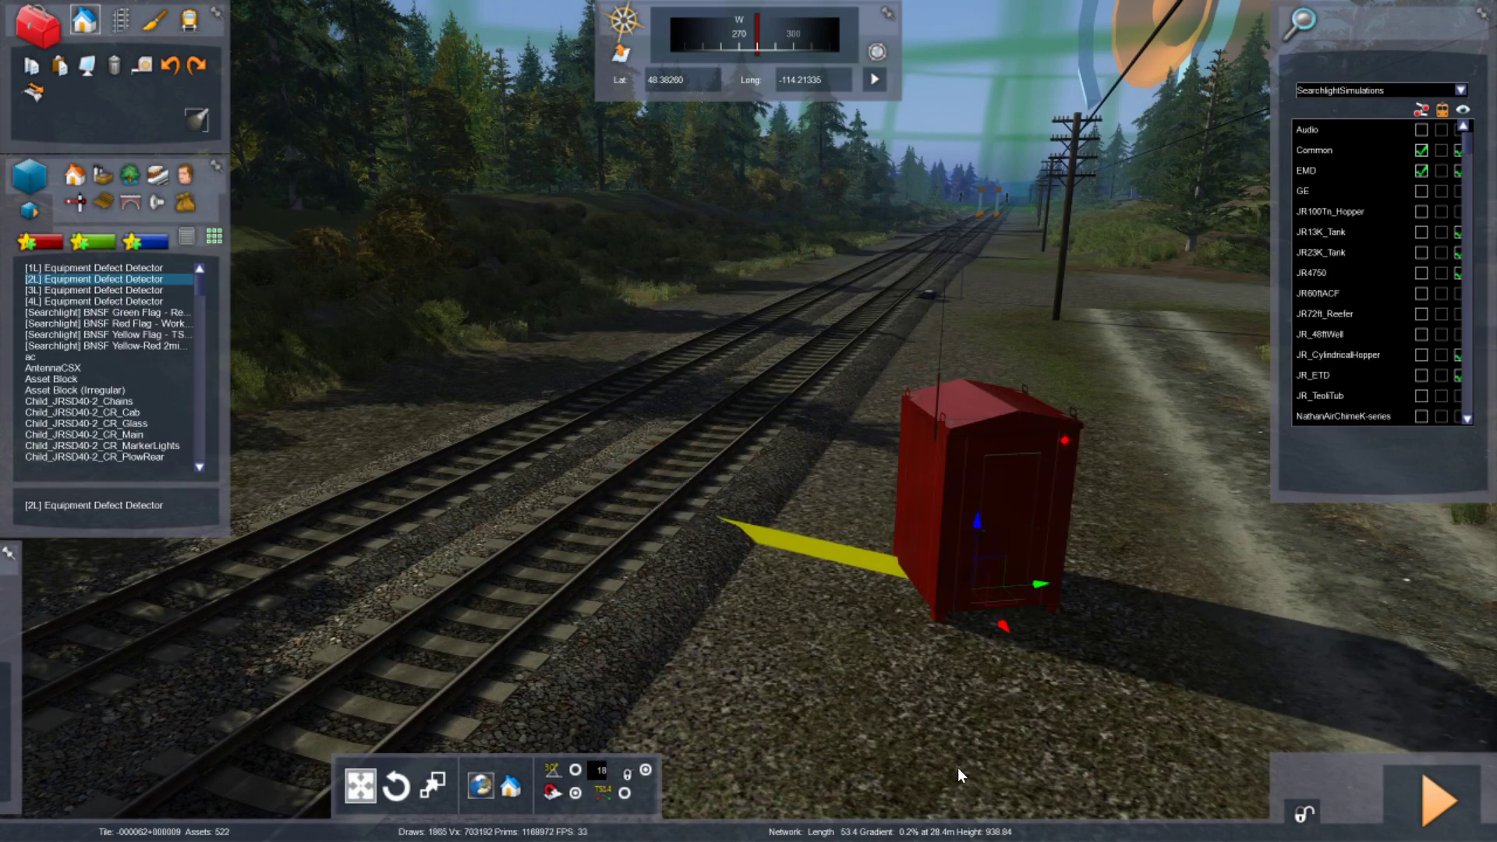
{"action": "right_click_drag", "start_coordinate": [958, 768], "coordinate": [1152, 784]}
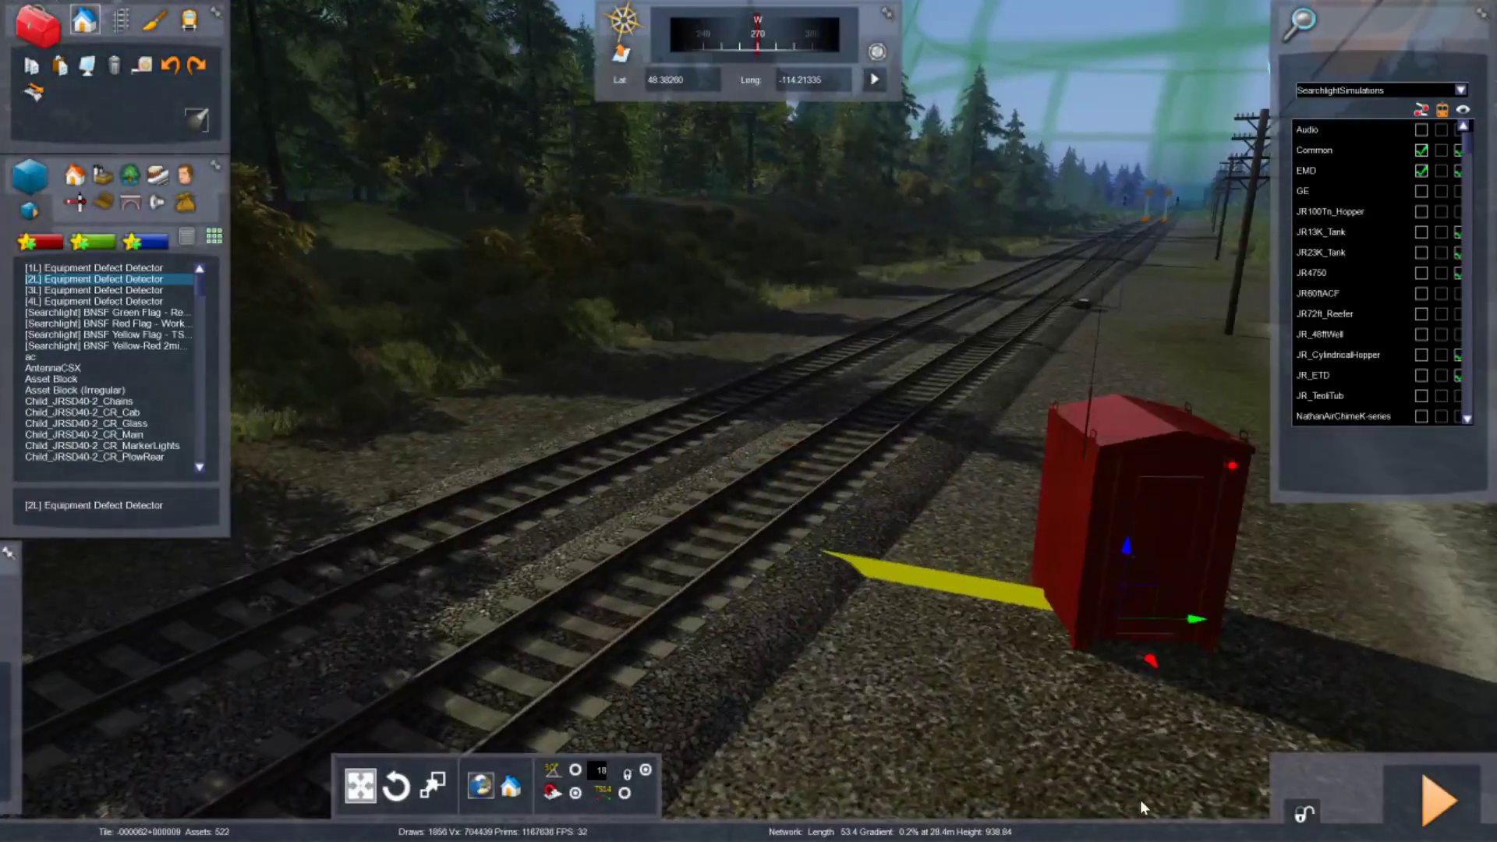
{"action": "left_click", "coordinate": [1186, 762]}
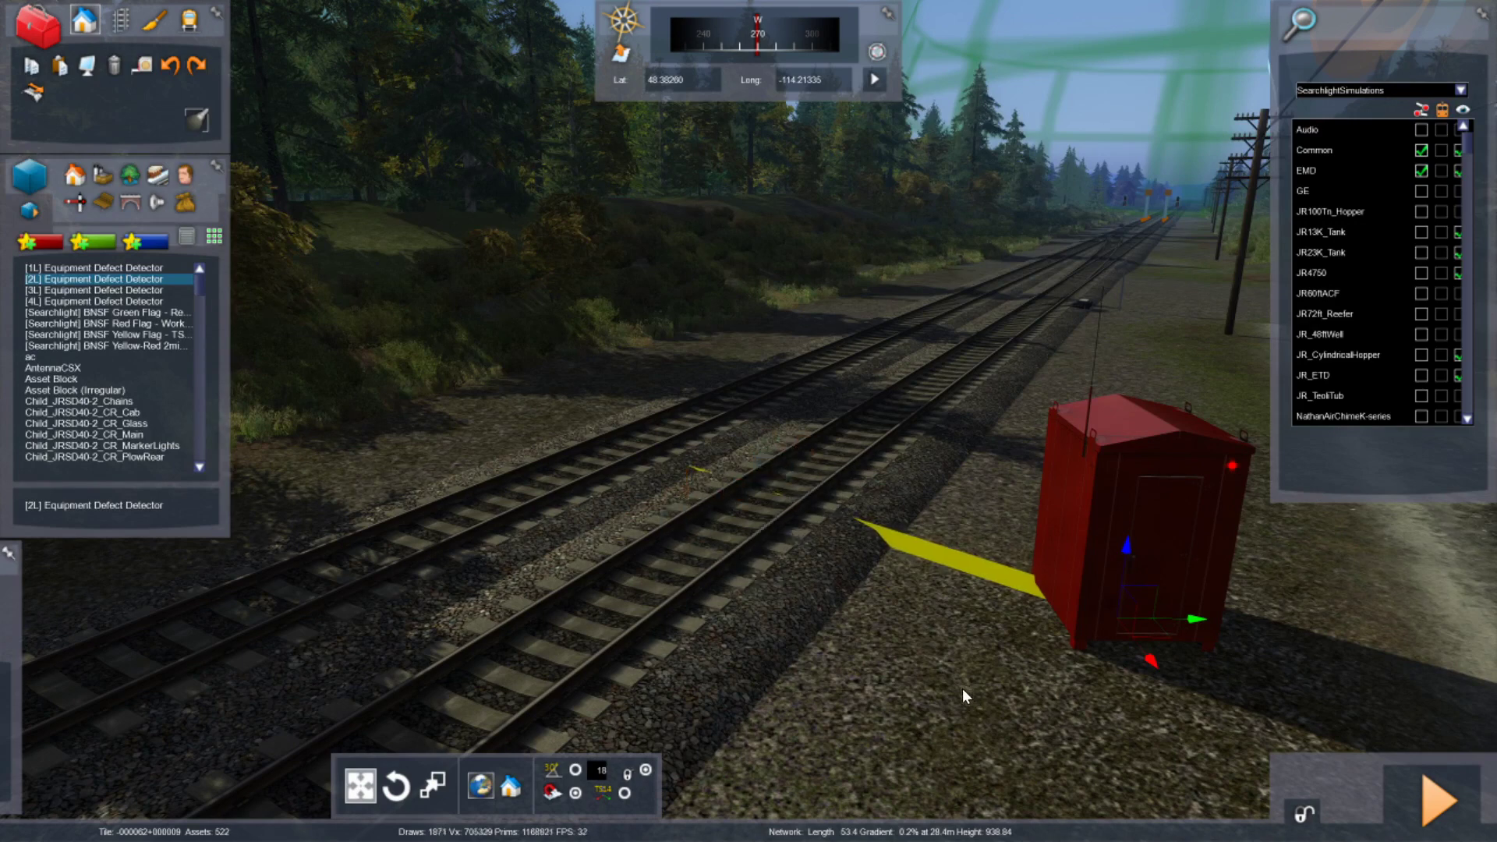
{"action": "left_click", "coordinate": [921, 645]}
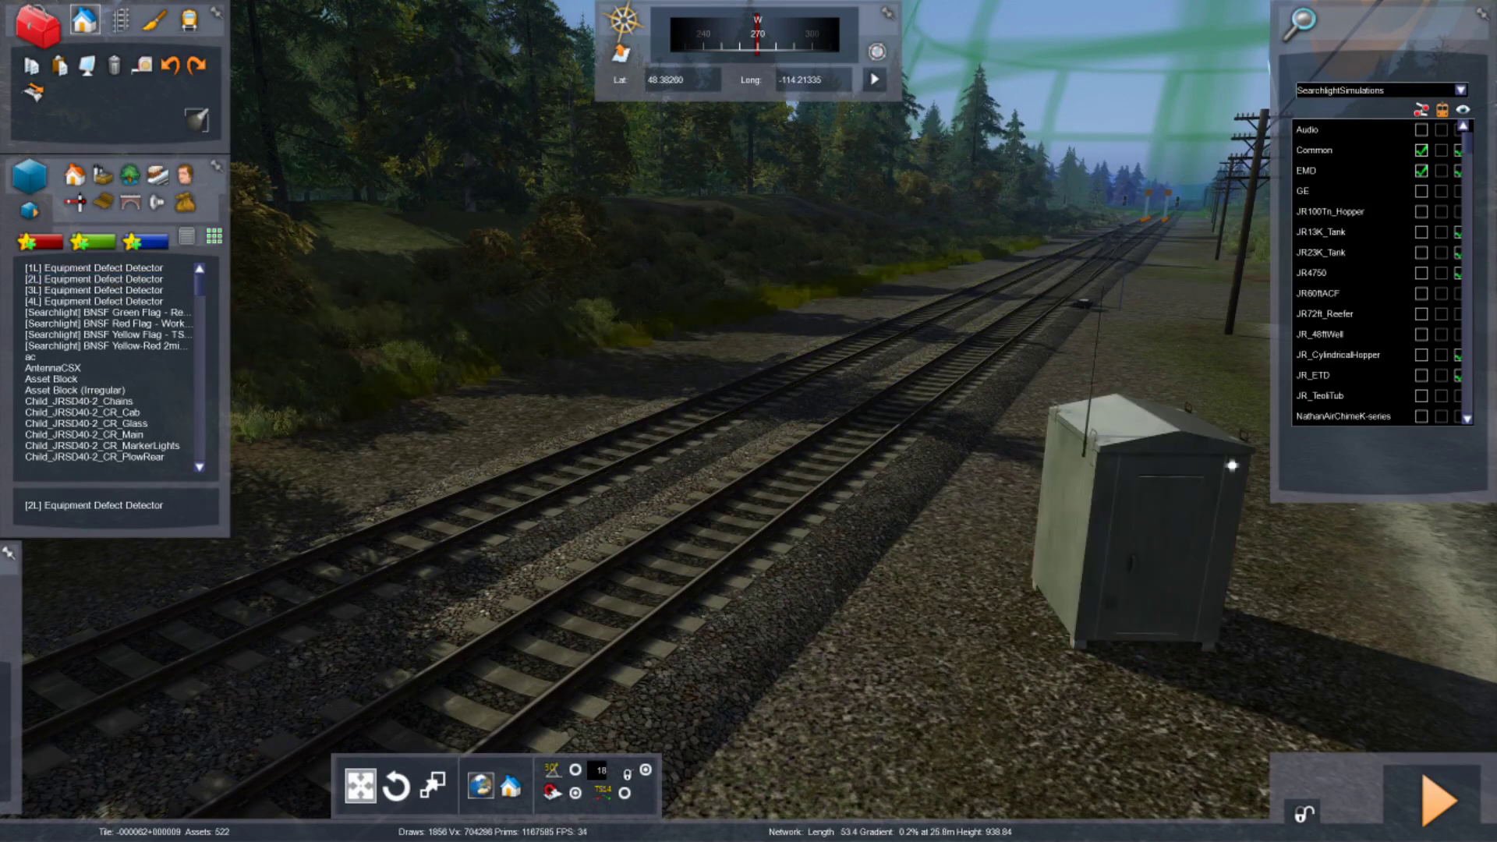
Open the placed detector's properties and enter BNSF in its first ID field
{"action": "right_click_drag", "start_coordinate": [907, 592], "coordinate": [1324, 709]}
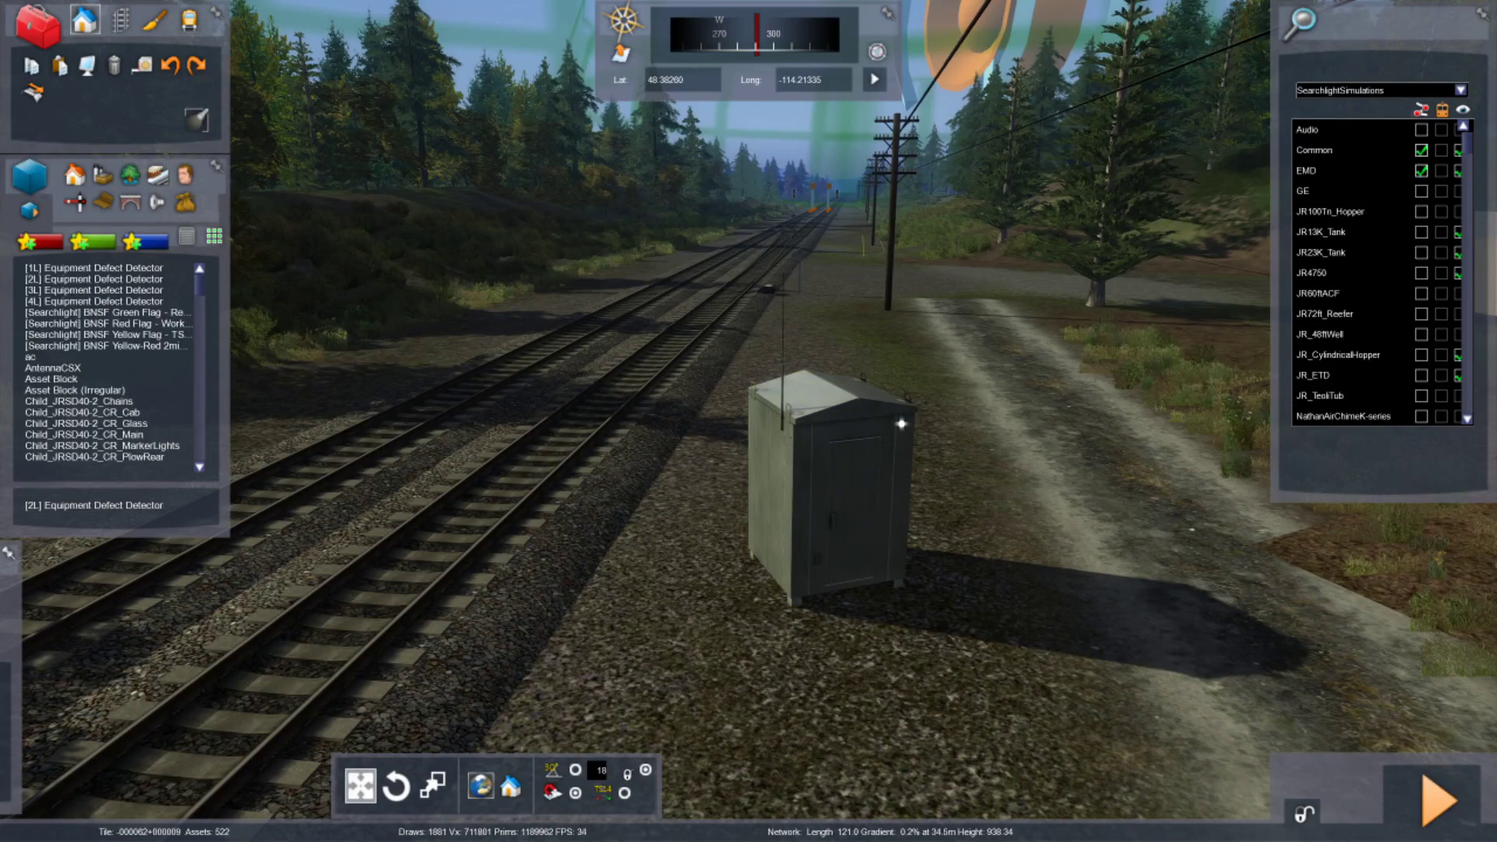
{"action": "right_click_drag", "start_coordinate": [1021, 436], "coordinate": [1026, 460]}
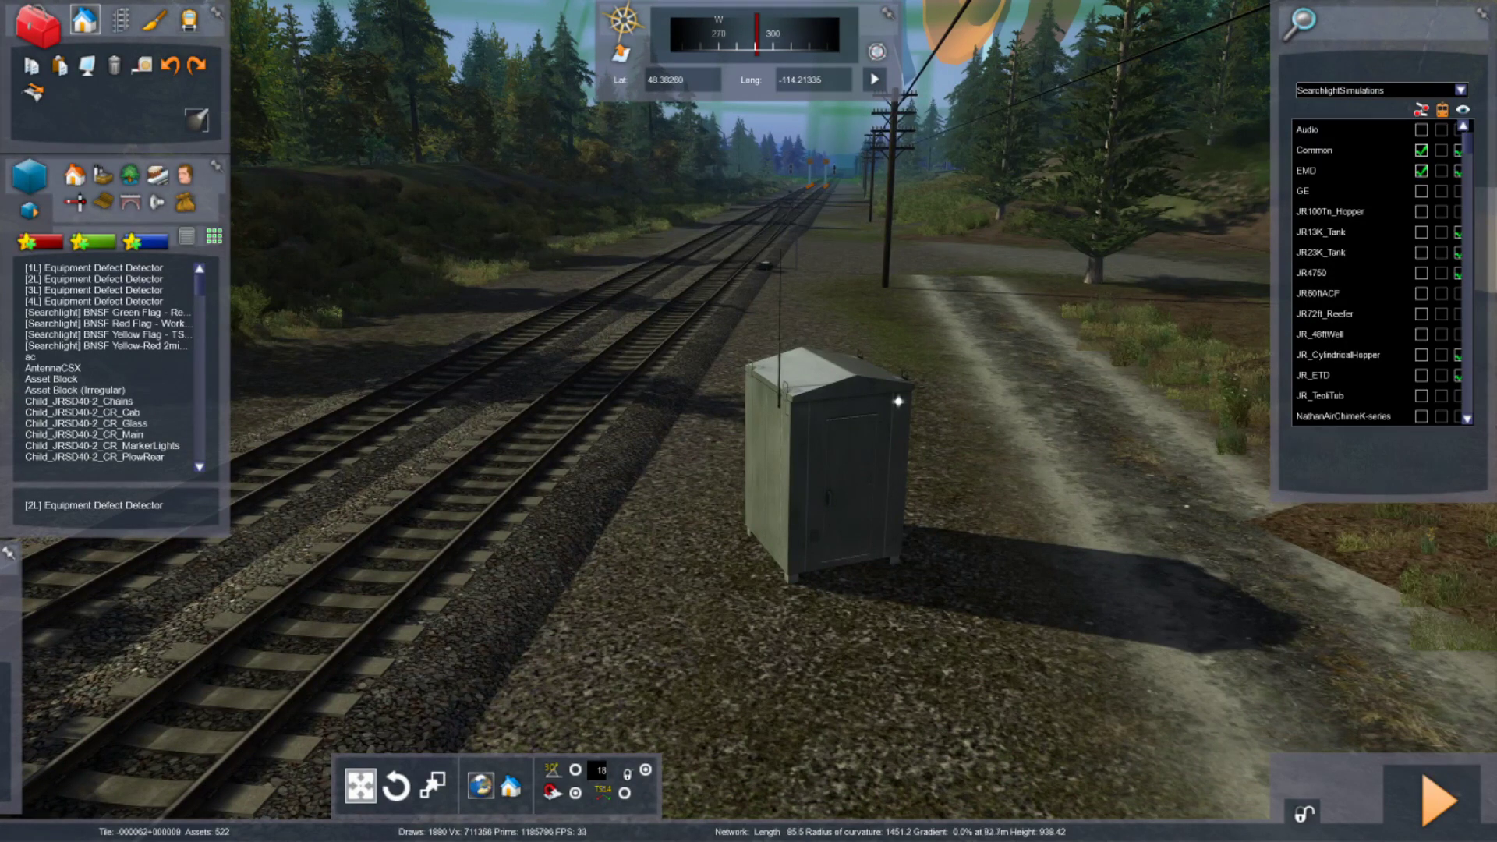
{"action": "right_click_drag", "start_coordinate": [830, 460], "coordinate": [881, 483]}
{"action": "key", "text": "Up"}
{"action": "key", "text": "Up"}
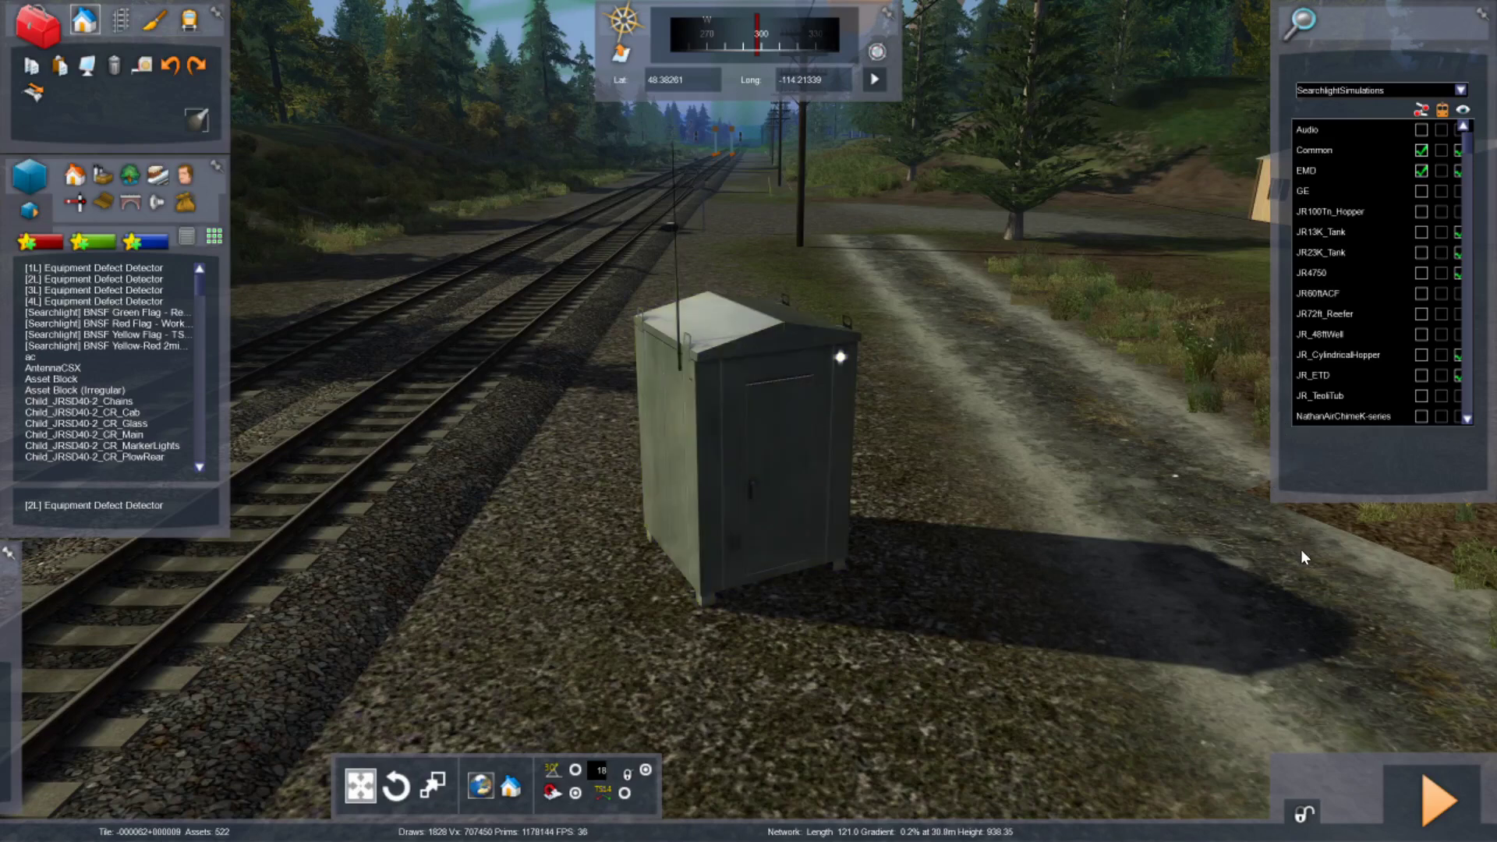
{"action": "right_click_drag", "start_coordinate": [1296, 526], "coordinate": [1168, 595]}
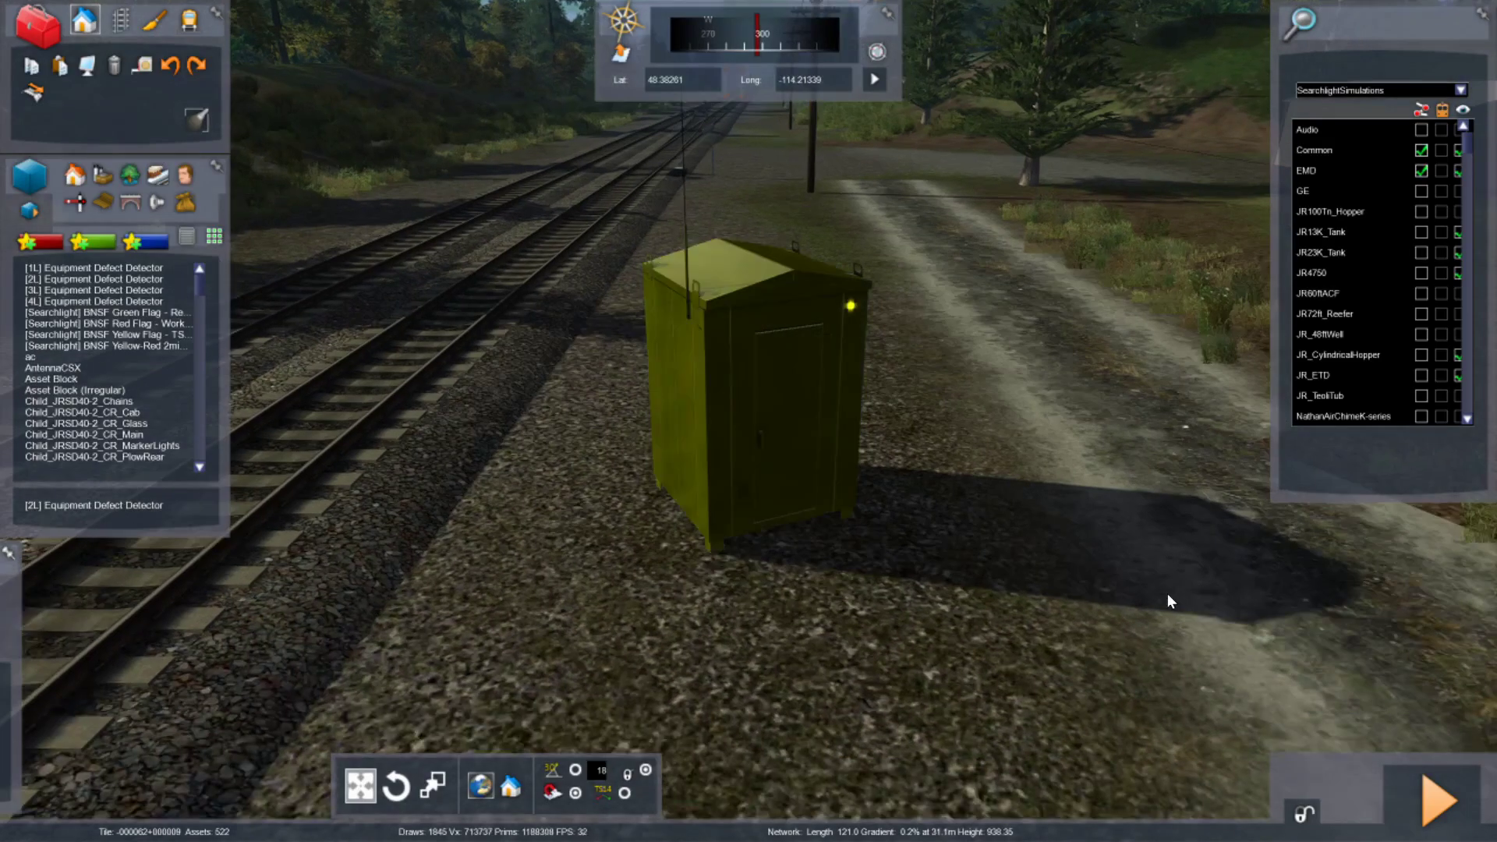
{"action": "right_click_drag", "start_coordinate": [1347, 562], "coordinate": [1065, 587]}
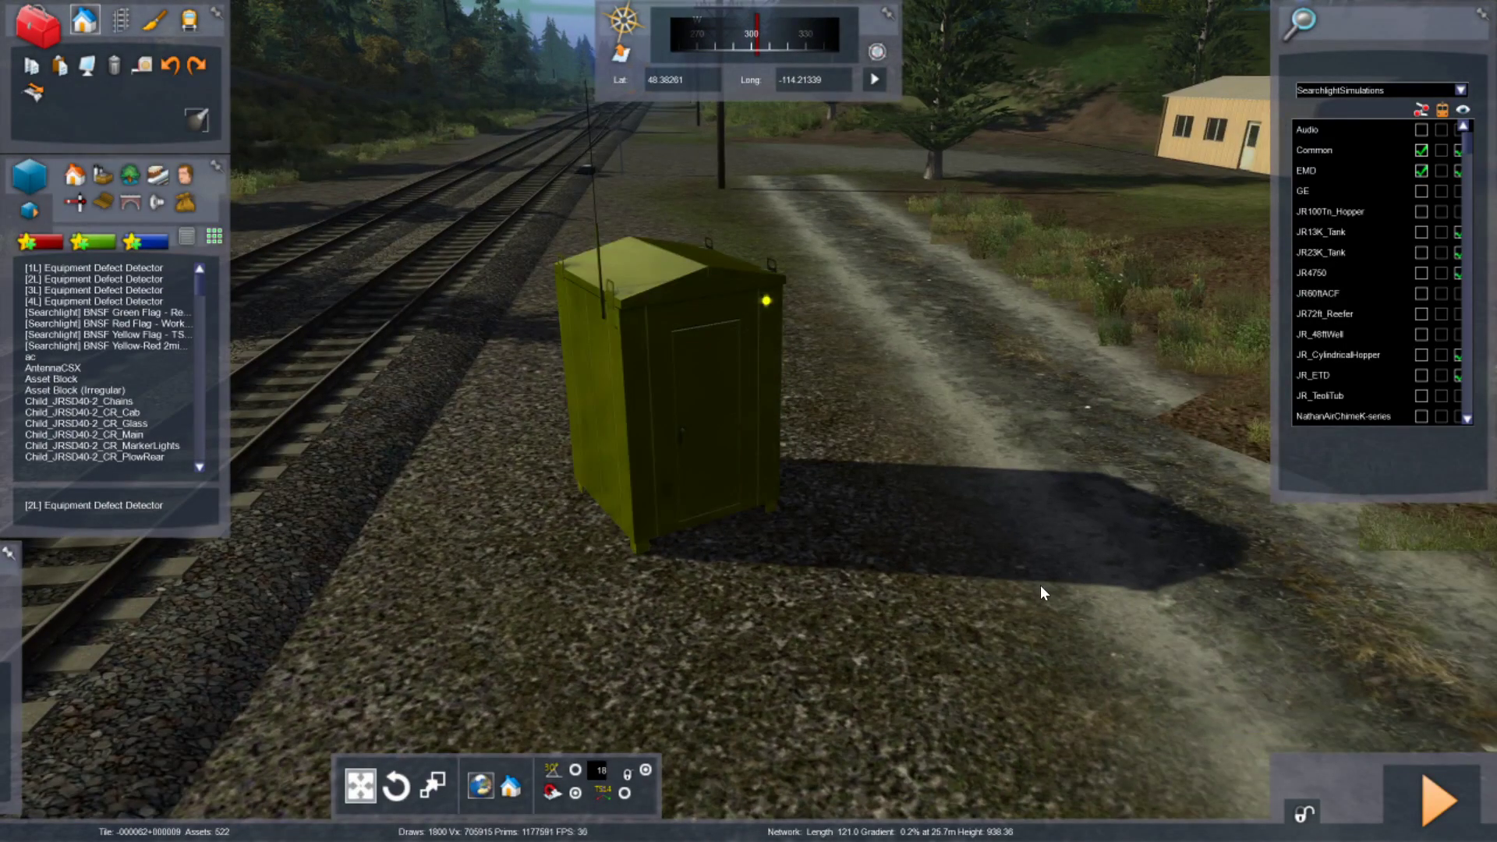
{"action": "left_click", "coordinate": [1040, 587]}
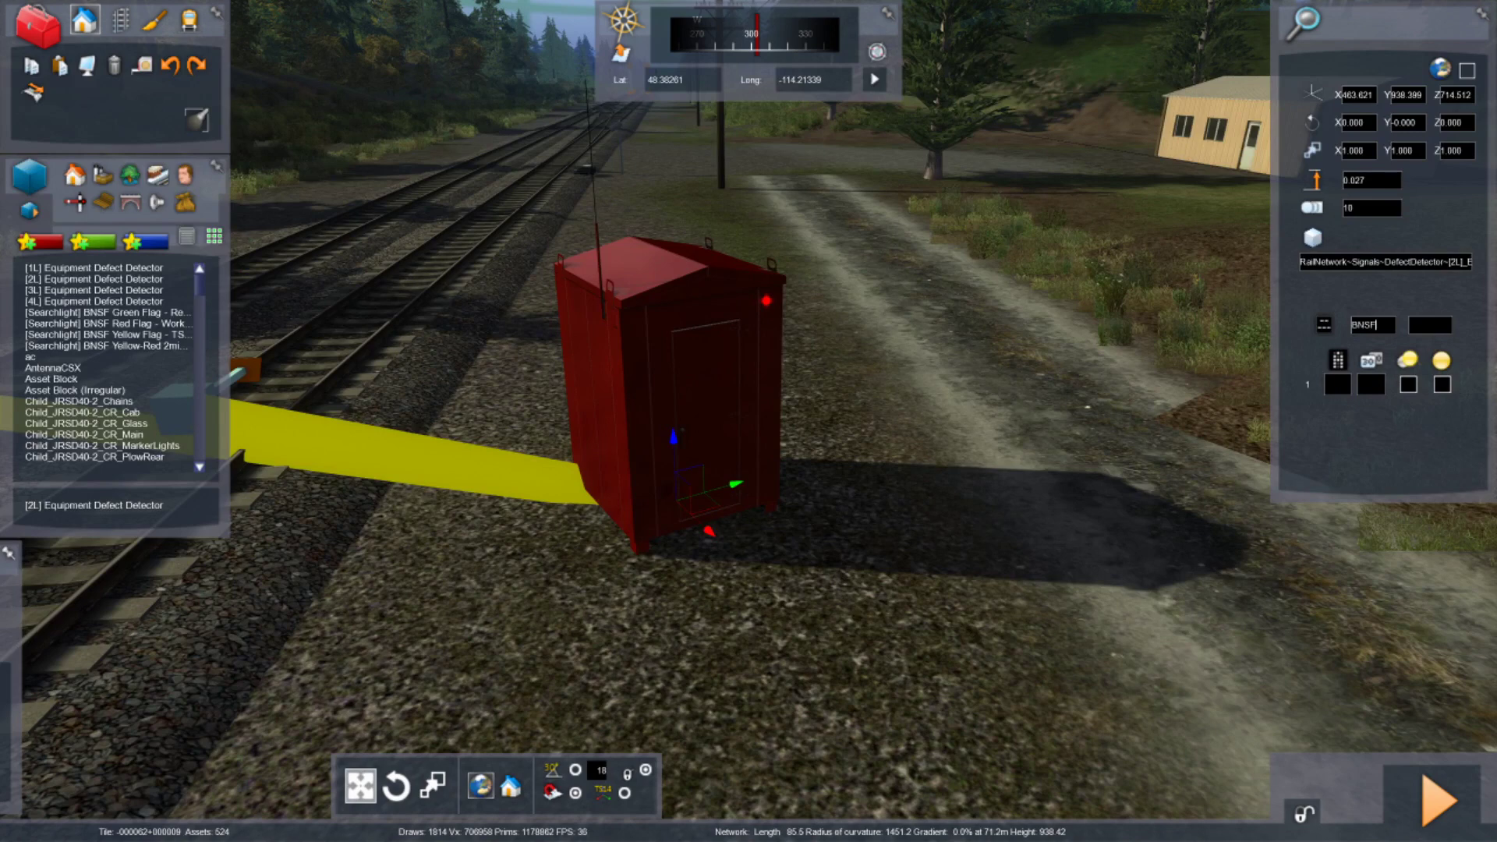
Examine the 2D track map around the detector for the nearest milepost numbers
{"action": "right_click_drag", "start_coordinate": [1450, 713], "coordinate": [1380, 721]}
{"action": "key", "text": "9"}
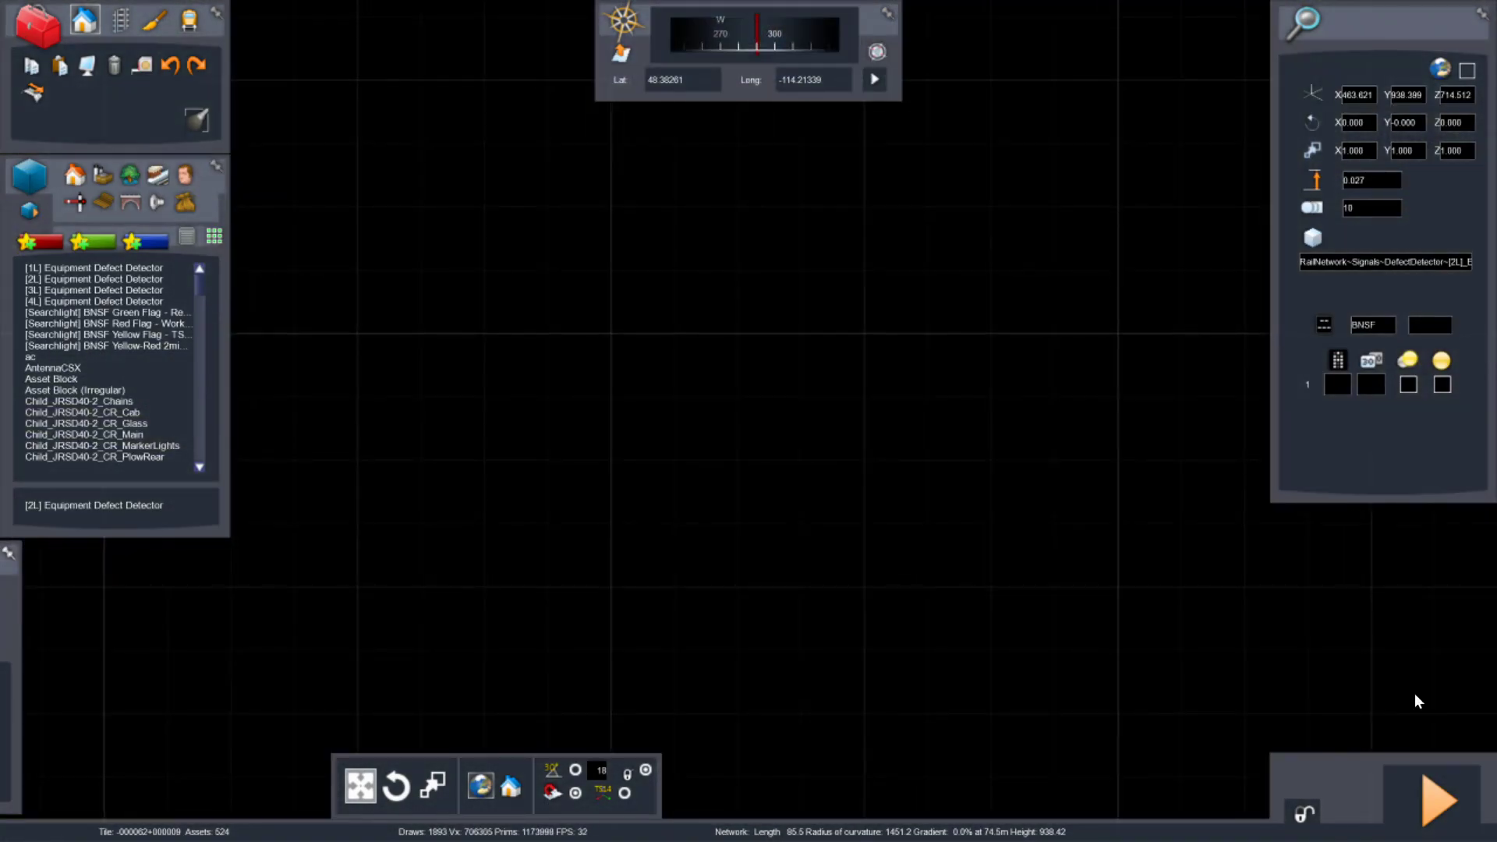
{"action": "scroll", "coordinate": [1379, 721], "scroll_direction": "down", "scroll_amount": 2}
{"action": "right_click_drag", "start_coordinate": [1289, 768], "coordinate": [1234, 840]}
{"action": "scroll", "coordinate": [1234, 841], "scroll_direction": "down", "scroll_amount": 4}
{"action": "scroll", "coordinate": [1040, 491], "scroll_direction": "up", "scroll_amount": 4}
{"action": "right_click_drag", "start_coordinate": [1040, 491], "coordinate": [1088, 561]}
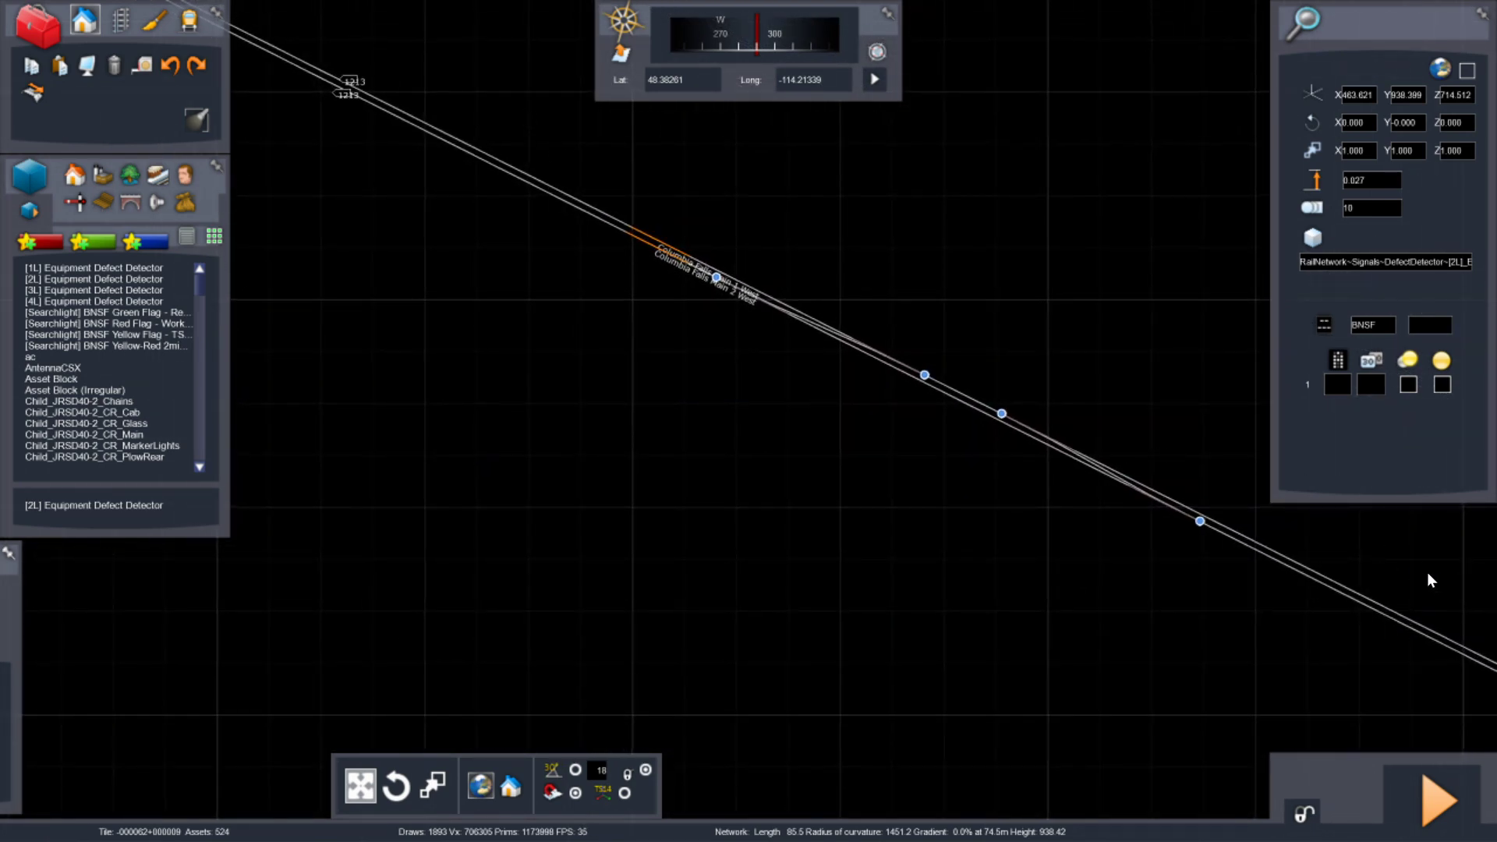
{"action": "key", "text": "9"}
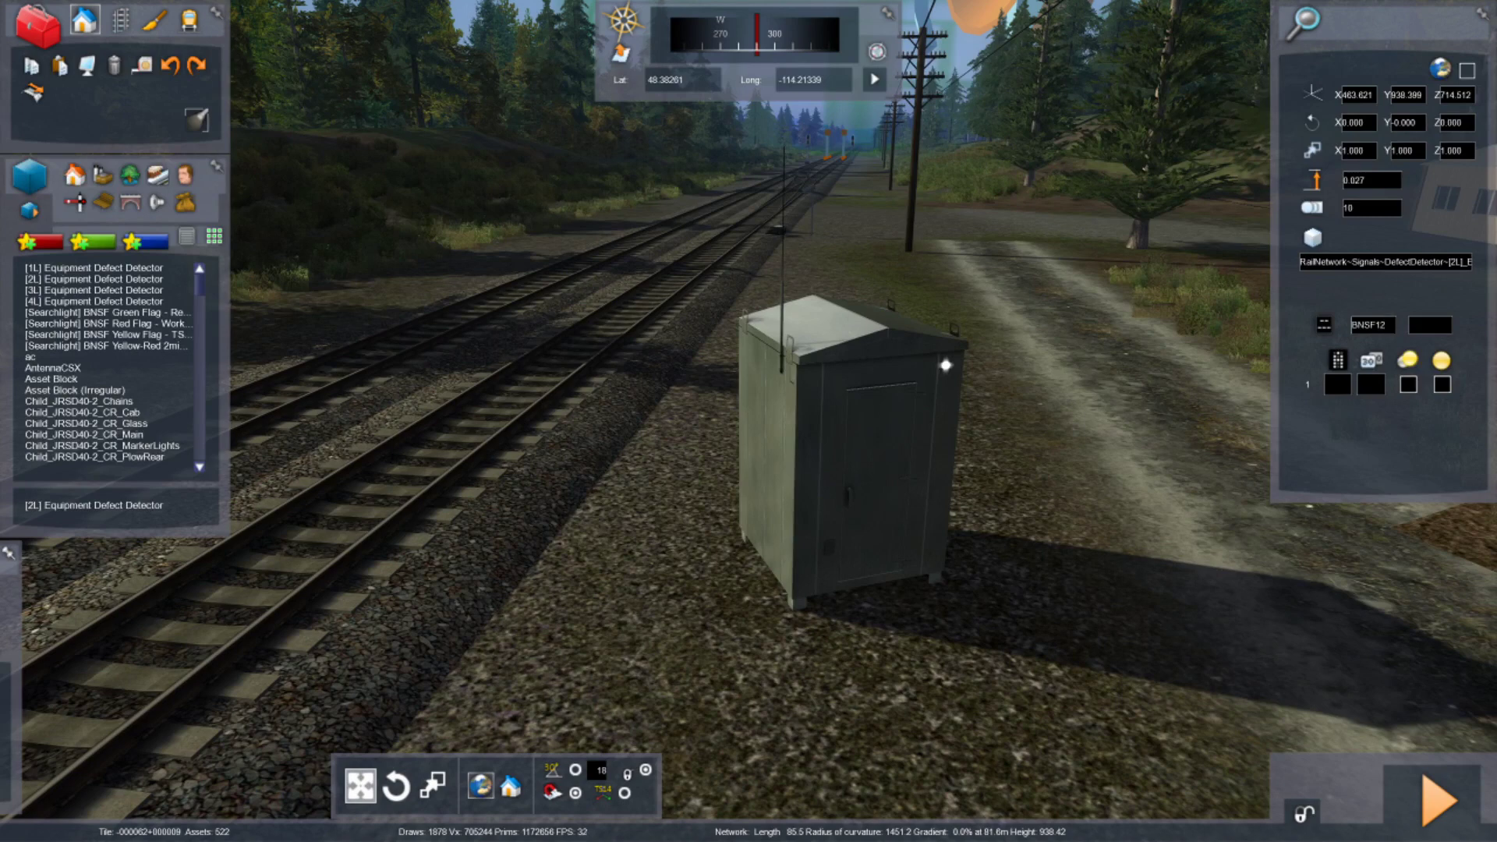
Complete the detector's first ID field starting with BNSF1212 and set its second ID field to MXXTXX
{"action": "type", "text": "P9X"}
{"action": "key", "text": "shift+Left"}
{"action": "key", "text": "shift+Left"}
{"action": "key", "text": "shift+Left"}
{"action": "key", "text": "shift+Left"}
{"action": "key", "text": "shift+Left"}
{"action": "key", "text": "shift+Left"}
{"action": "key", "text": "shift+Left"}
{"action": "key", "text": "Home"}
{"action": "type", "text": "F"}
{"action": "left_click", "coordinate": [1455, 617]}
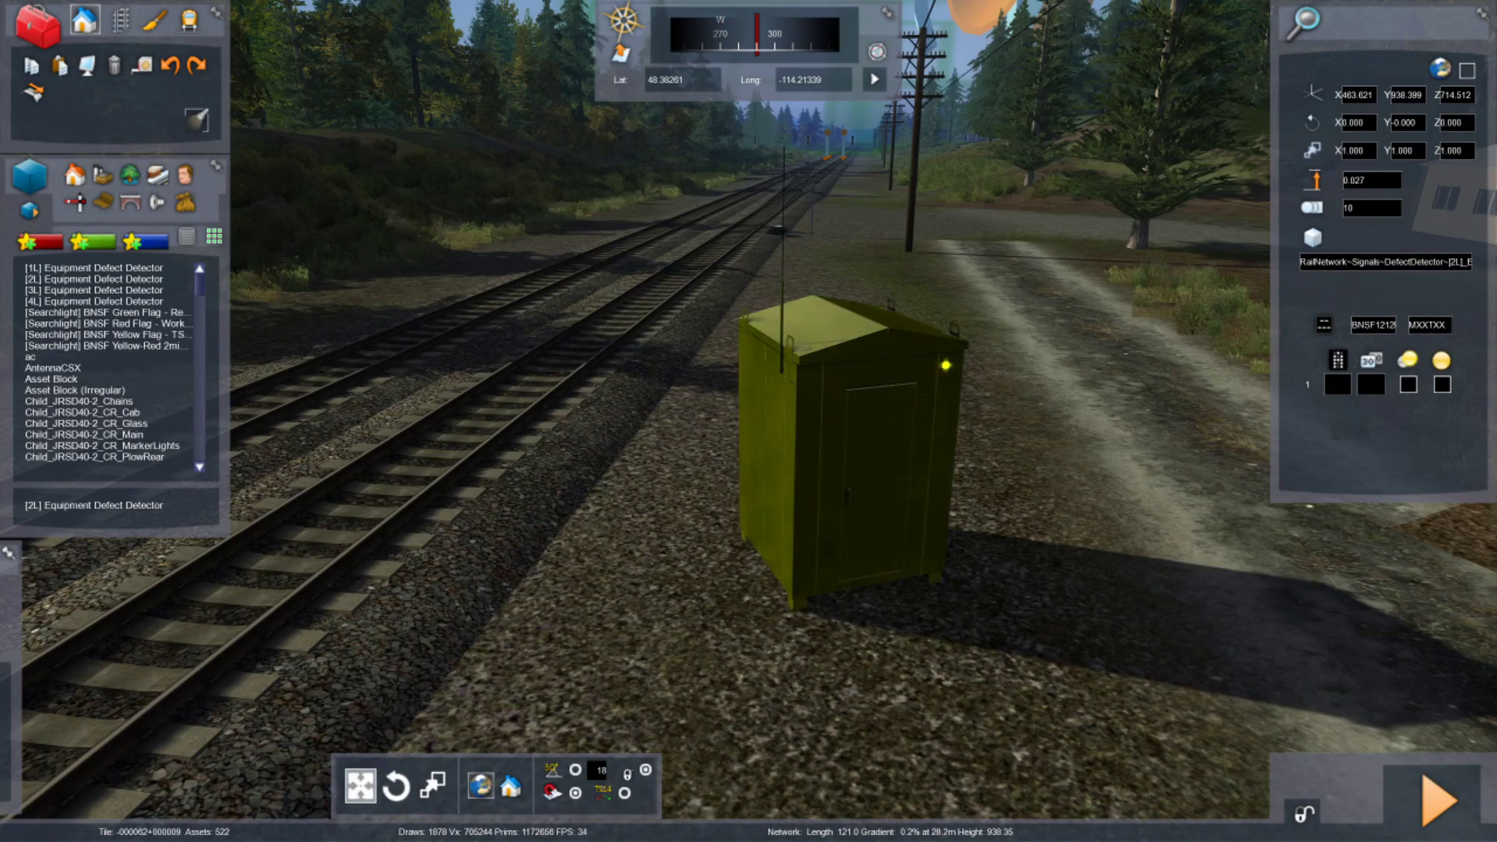
Shift the detector's link markers back along both tracks so they line up across from the shed
{"action": "right_click_drag", "start_coordinate": [1405, 647], "coordinate": [1416, 615]}
{"action": "key", "text": "Down"}
{"action": "left_click", "coordinate": [1415, 526]}
{"action": "mouse_move", "coordinate": [1308, 613]}
{"action": "right_mouse_down"}
{"action": "mouse_move", "coordinate": [1304, 530]}
{"action": "mouse_move", "coordinate": [1308, 616]}
{"action": "right_mouse_up"}
{"action": "key", "text": "Up"}
{"action": "key", "text": "Left"}
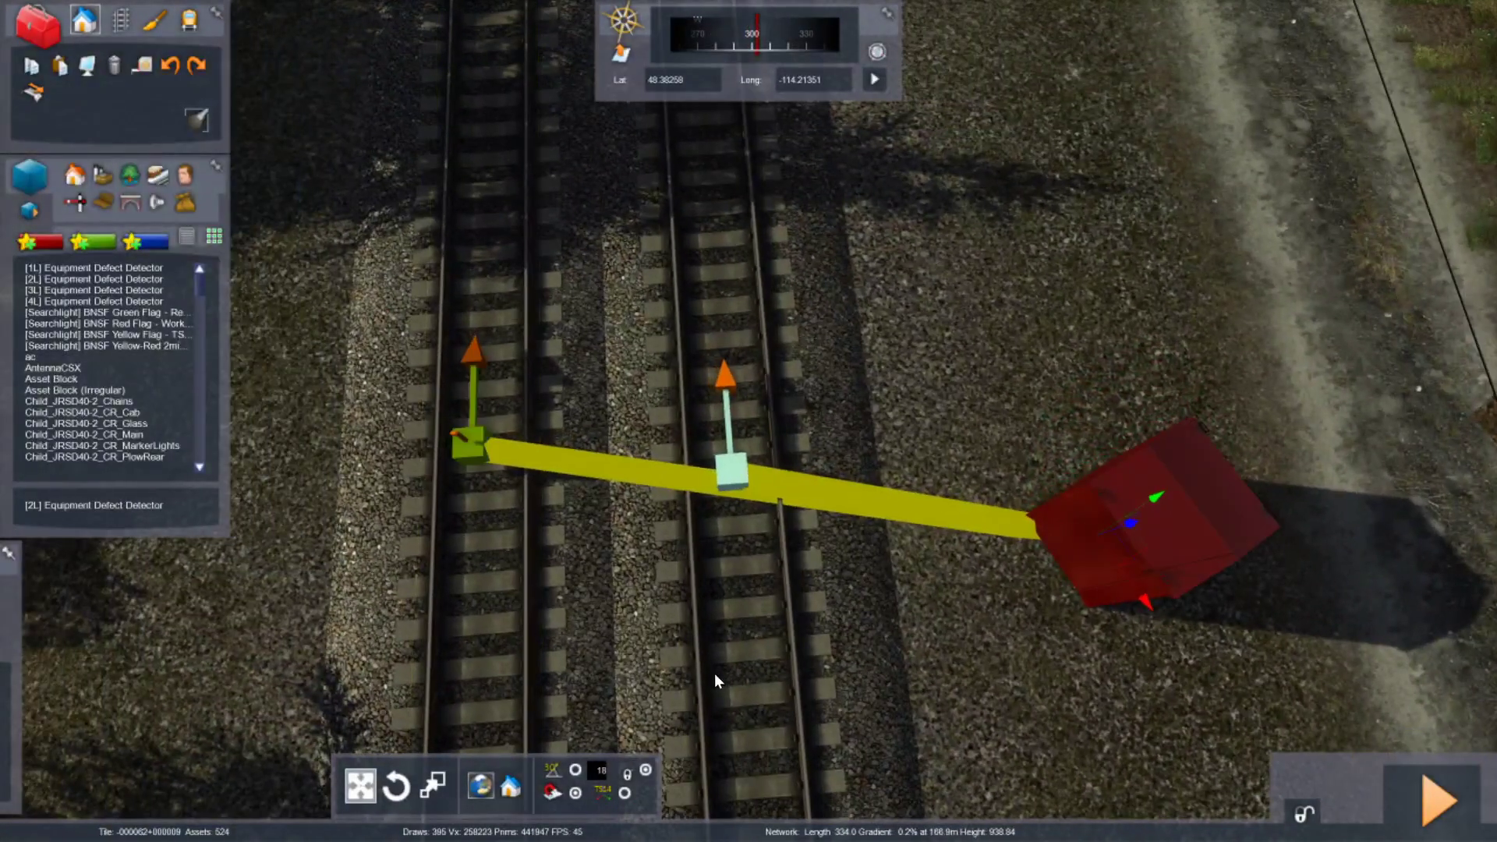
{"action": "left_click_drag", "start_coordinate": [716, 653], "coordinate": [720, 760]}
{"action": "left_click_drag", "start_coordinate": [1096, 707], "coordinate": [1098, 737]}
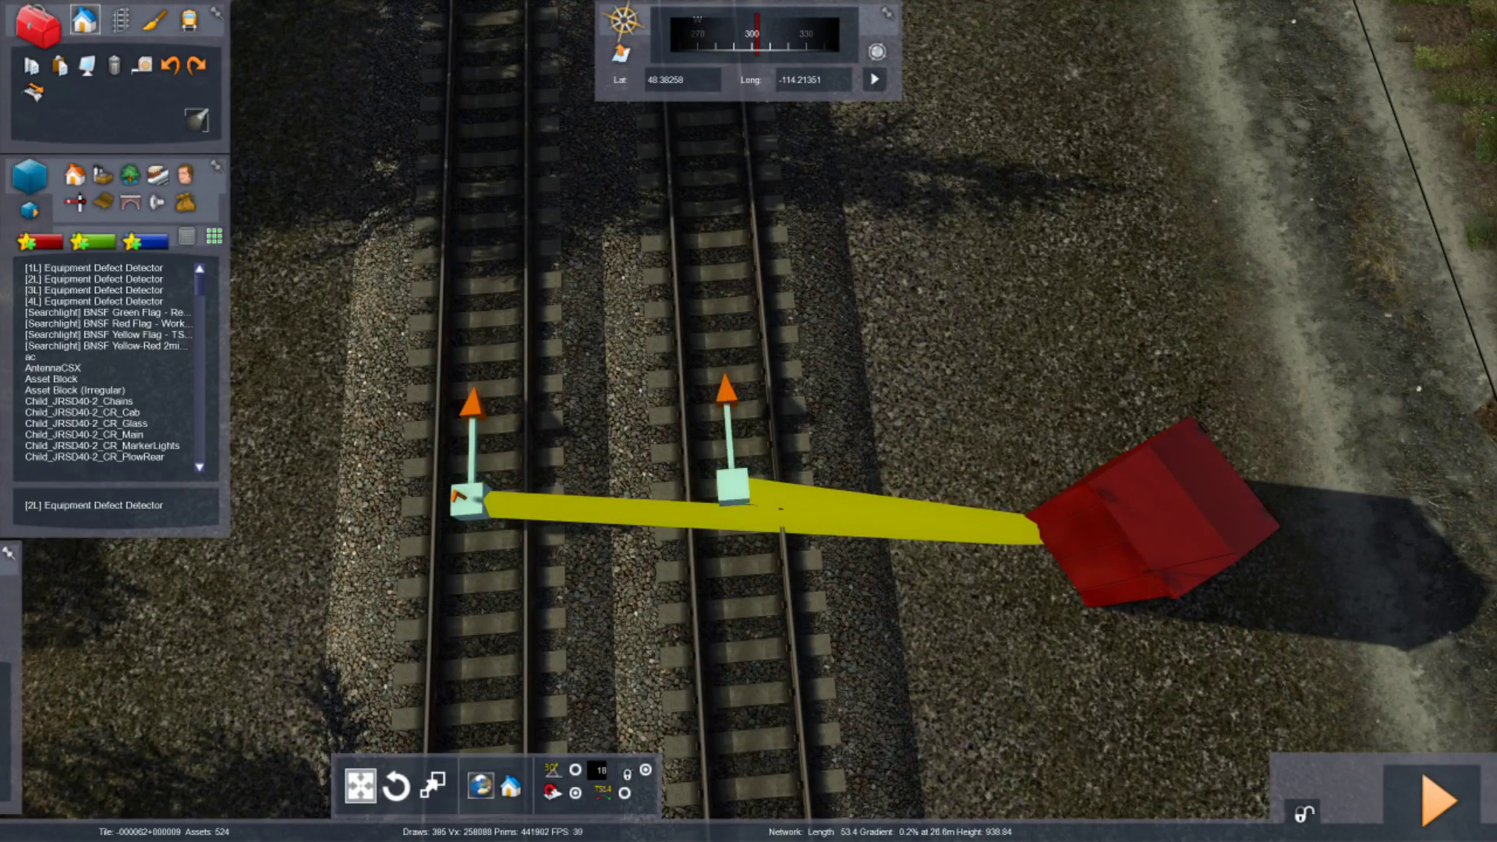
Move the detector shed along the trackside to line up with its links and rotate it parallel to the tracks
{"action": "mouse_move", "coordinate": [1151, 538]}
{"action": "right_mouse_down"}
{"action": "mouse_move", "coordinate": [1279, 561]}
{"action": "mouse_move", "coordinate": [1239, 507]}
{"action": "mouse_move", "coordinate": [1223, 538]}
{"action": "mouse_move", "coordinate": [1130, 514]}
{"action": "right_mouse_up"}
{"action": "key", "text": "Up"}
{"action": "key", "text": "Right"}
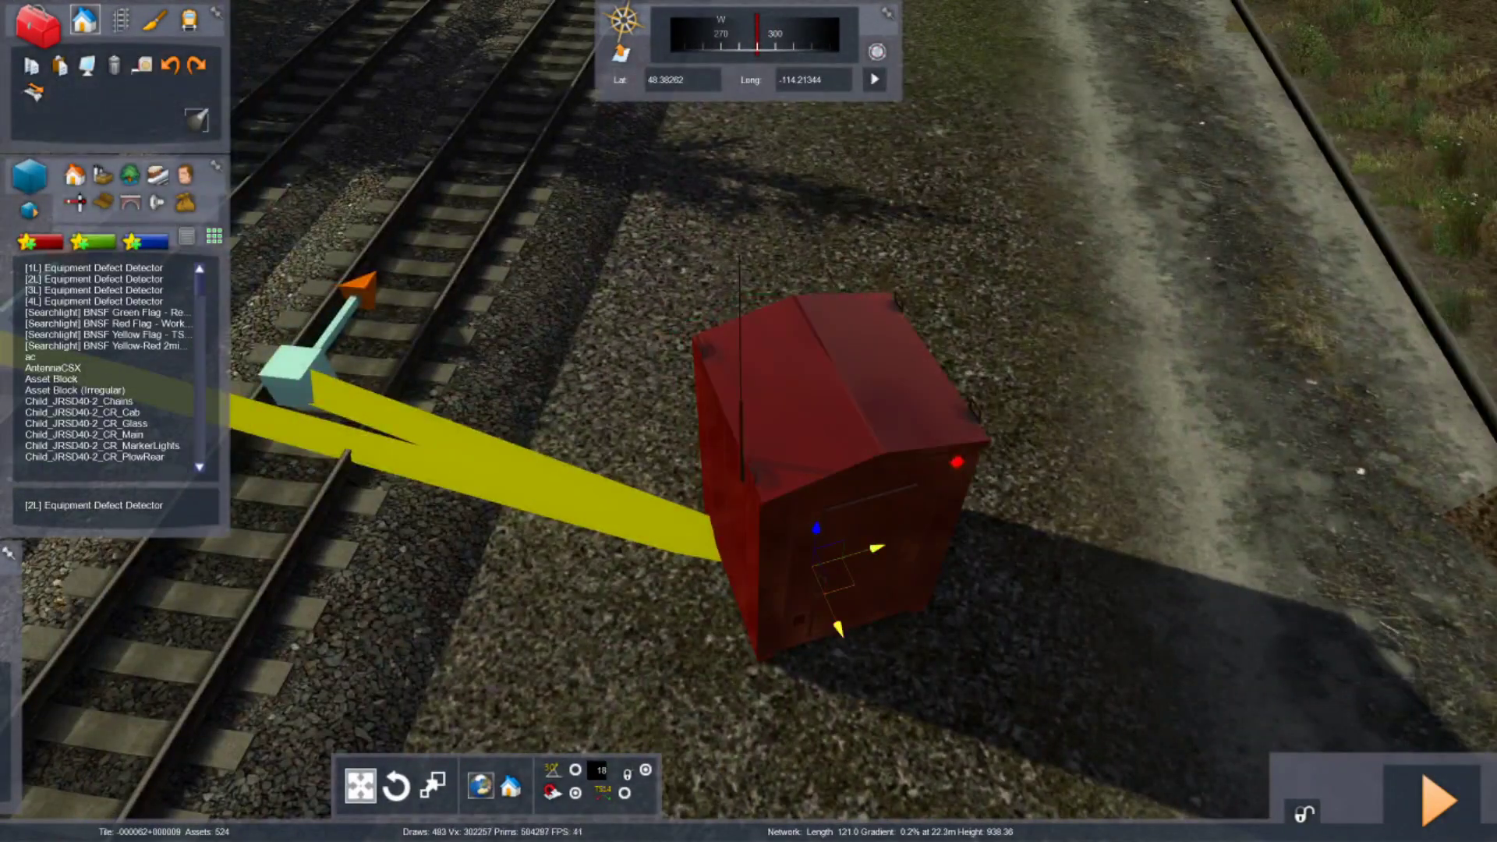
{"action": "left_click_drag", "start_coordinate": [842, 583], "coordinate": [886, 467]}
{"action": "left_click", "coordinate": [396, 786]}
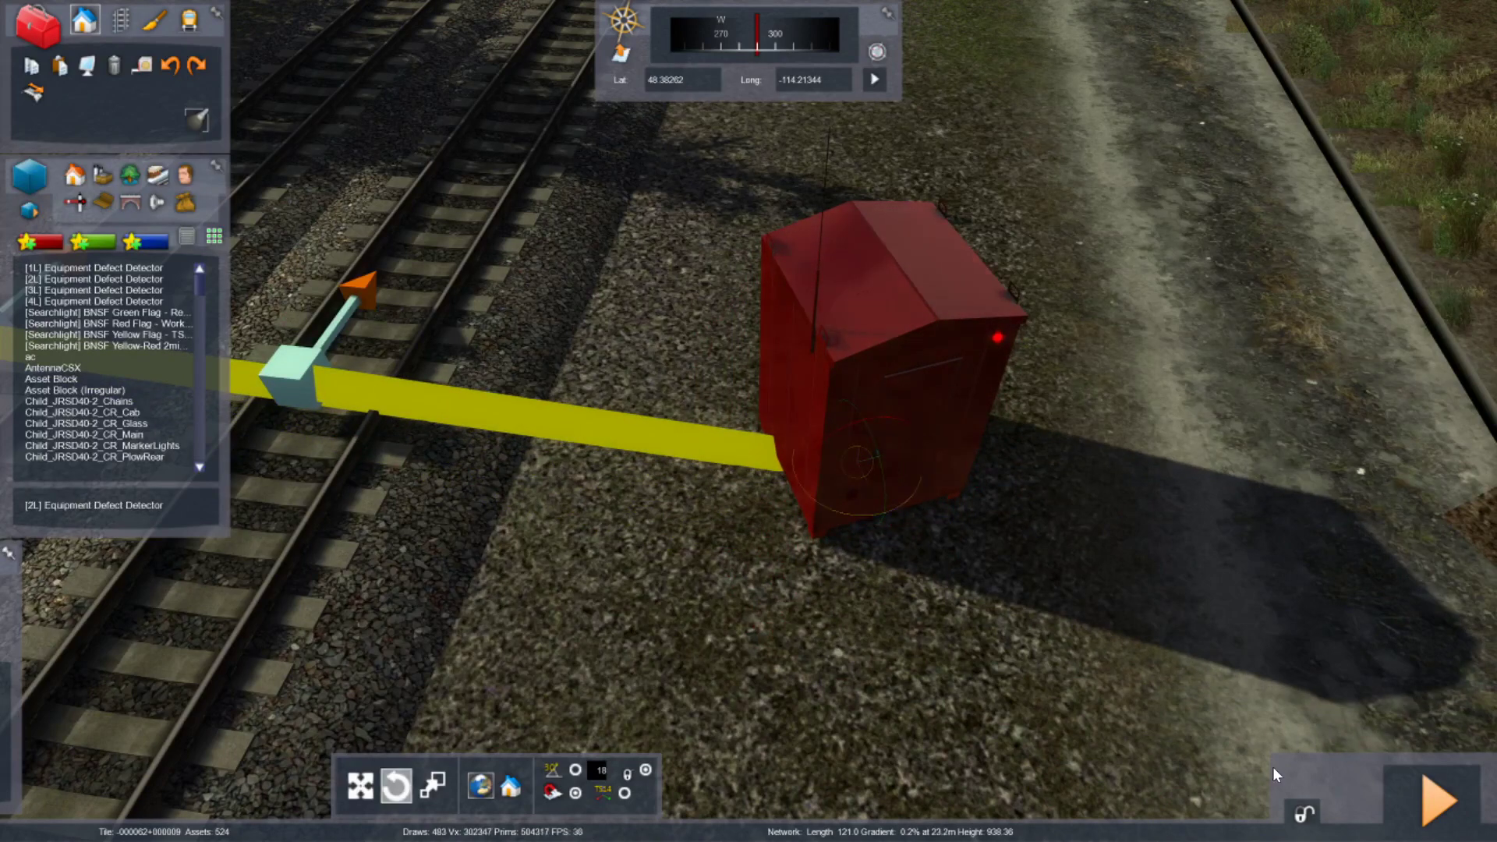
{"action": "left_click_drag", "start_coordinate": [1267, 769], "coordinate": [1206, 765]}
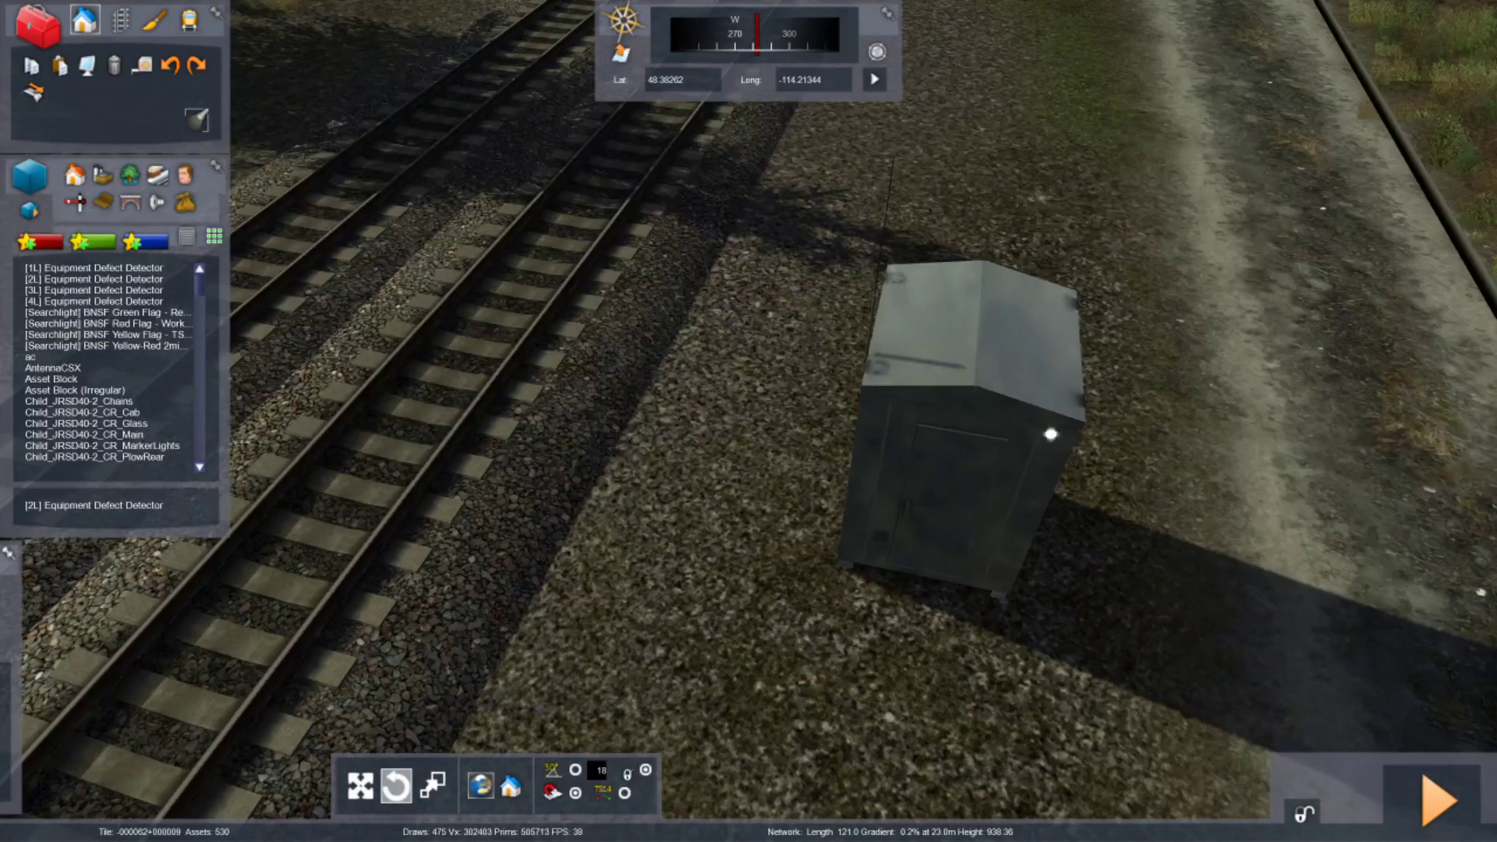
Place an Equipment Defect Detector track asset on the track nearest the shed
{"action": "mouse_move", "coordinate": [748, 421]}
{"action": "right_mouse_down"}
{"action": "mouse_move", "coordinate": [545, 343]}
{"action": "mouse_move", "coordinate": [736, 413]}
{"action": "right_mouse_up"}
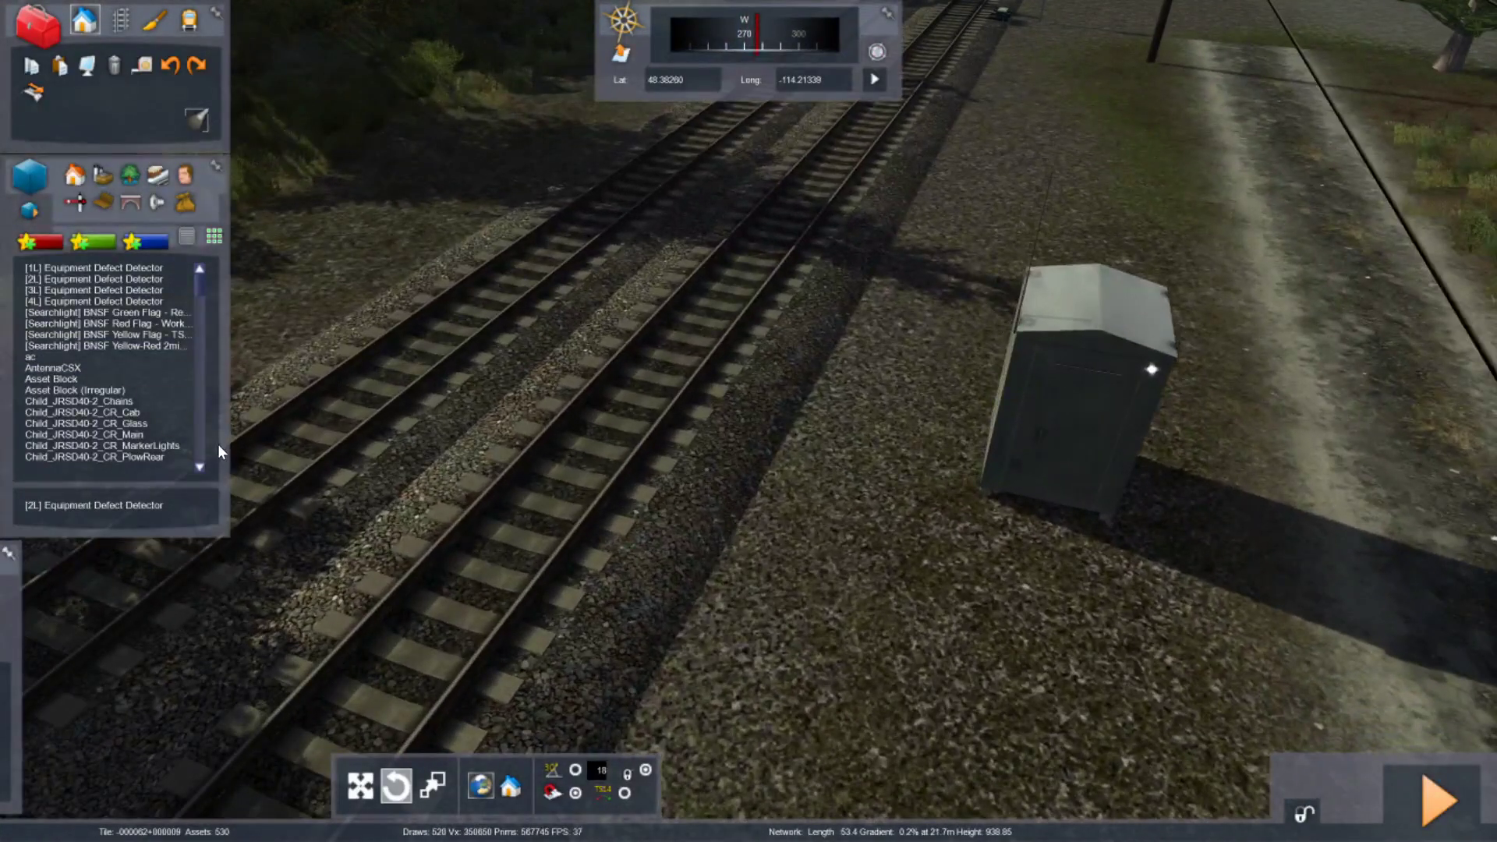
{"action": "left_click_drag", "start_coordinate": [297, 432], "coordinate": [281, 489]}
{"action": "scroll", "coordinate": [102, 303], "scroll_direction": "up", "scroll_amount": 15}
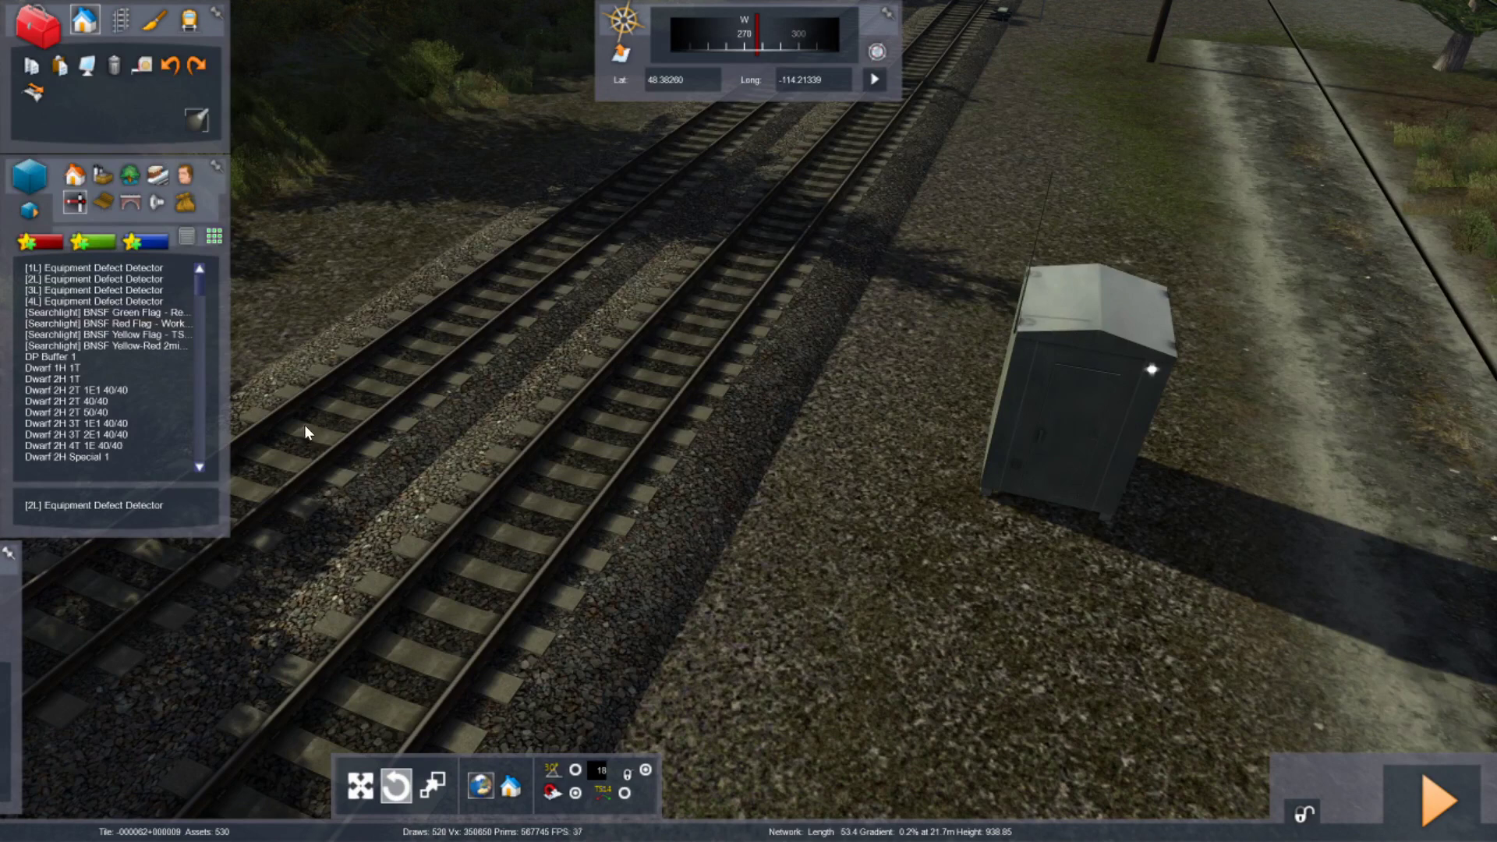
{"action": "scroll", "coordinate": [302, 444], "scroll_direction": "down", "scroll_amount": 20}
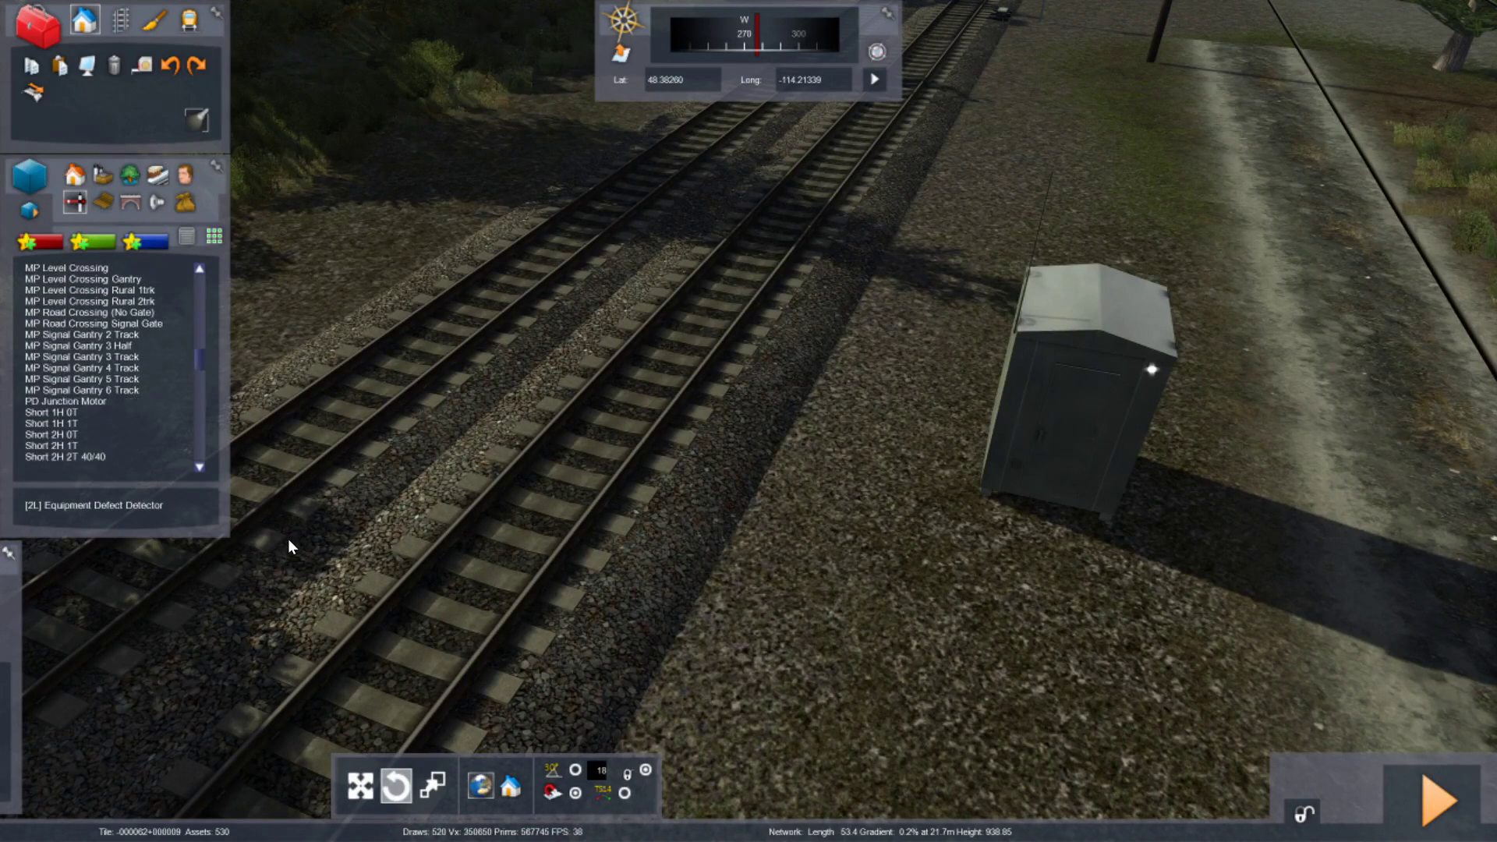
{"action": "scroll", "coordinate": [288, 546], "scroll_direction": "up", "scroll_amount": 5}
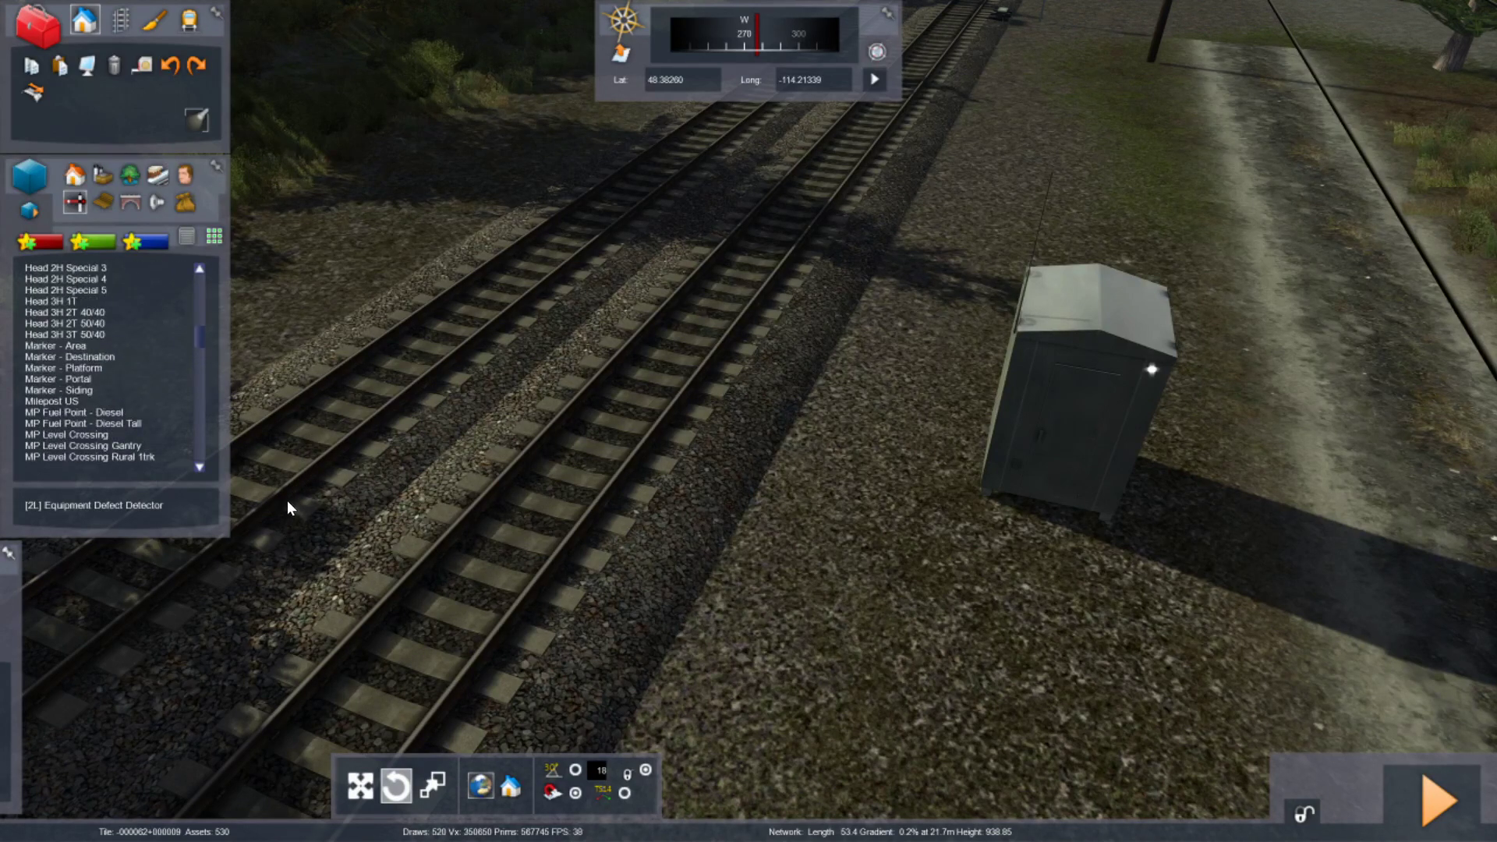
{"action": "scroll", "coordinate": [287, 499], "scroll_direction": "up", "scroll_amount": 7}
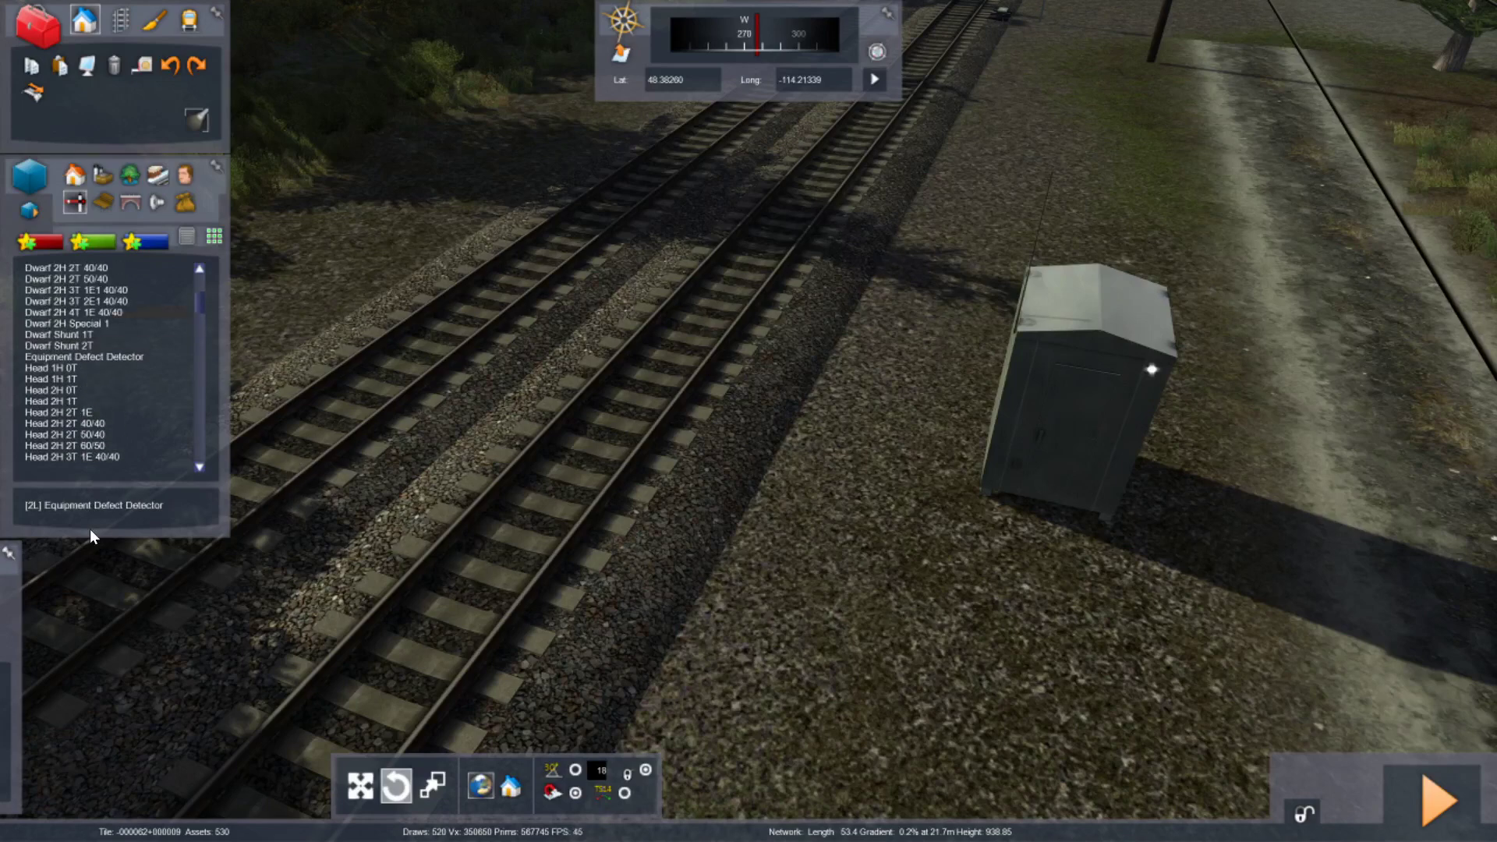
{"action": "left_click", "coordinate": [60, 357]}
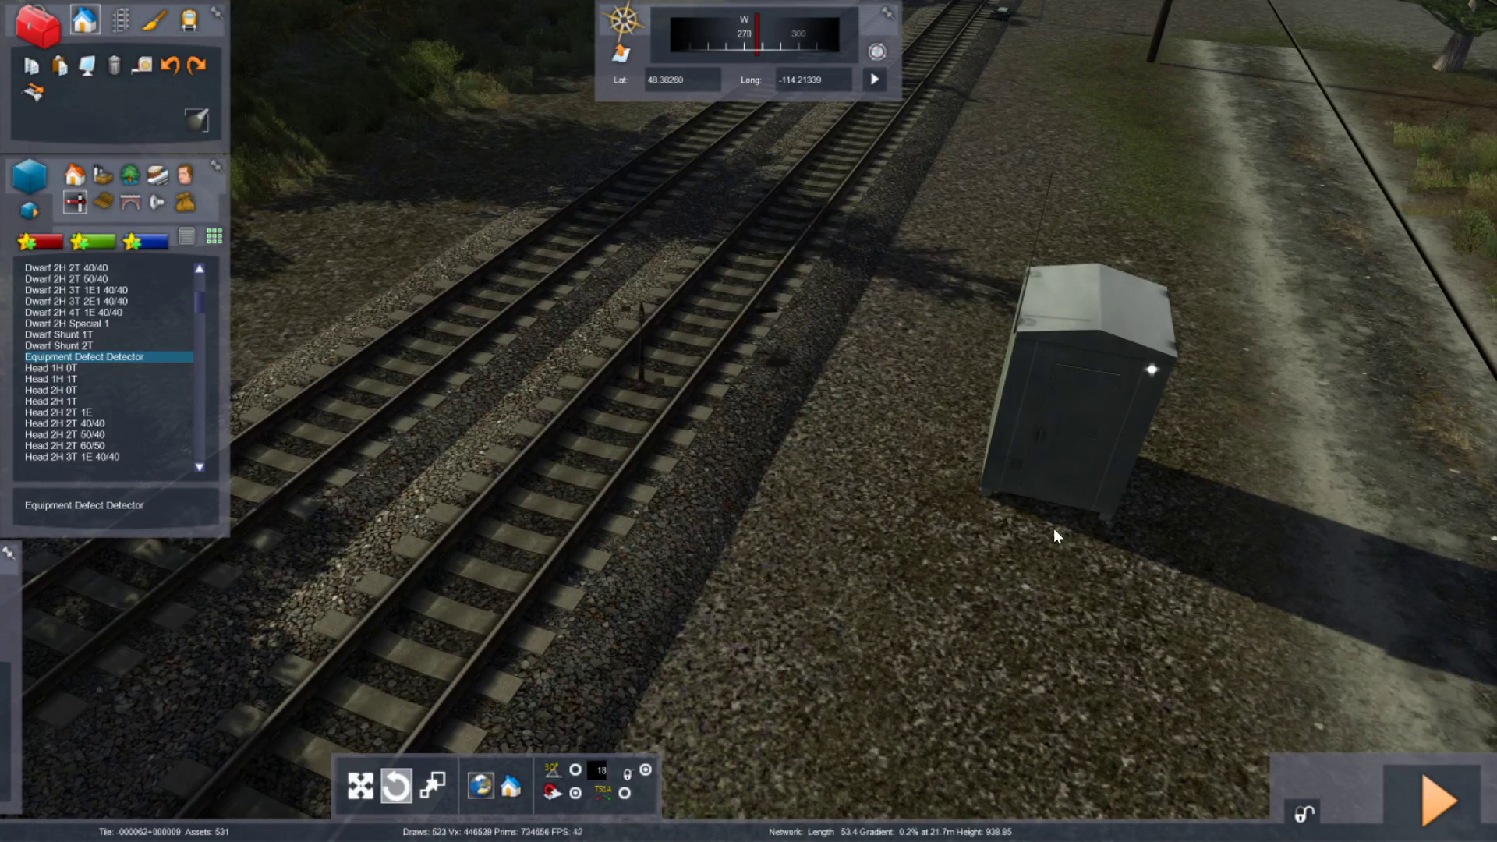
{"action": "left_click_drag", "start_coordinate": [1053, 530], "coordinate": [1035, 541]}
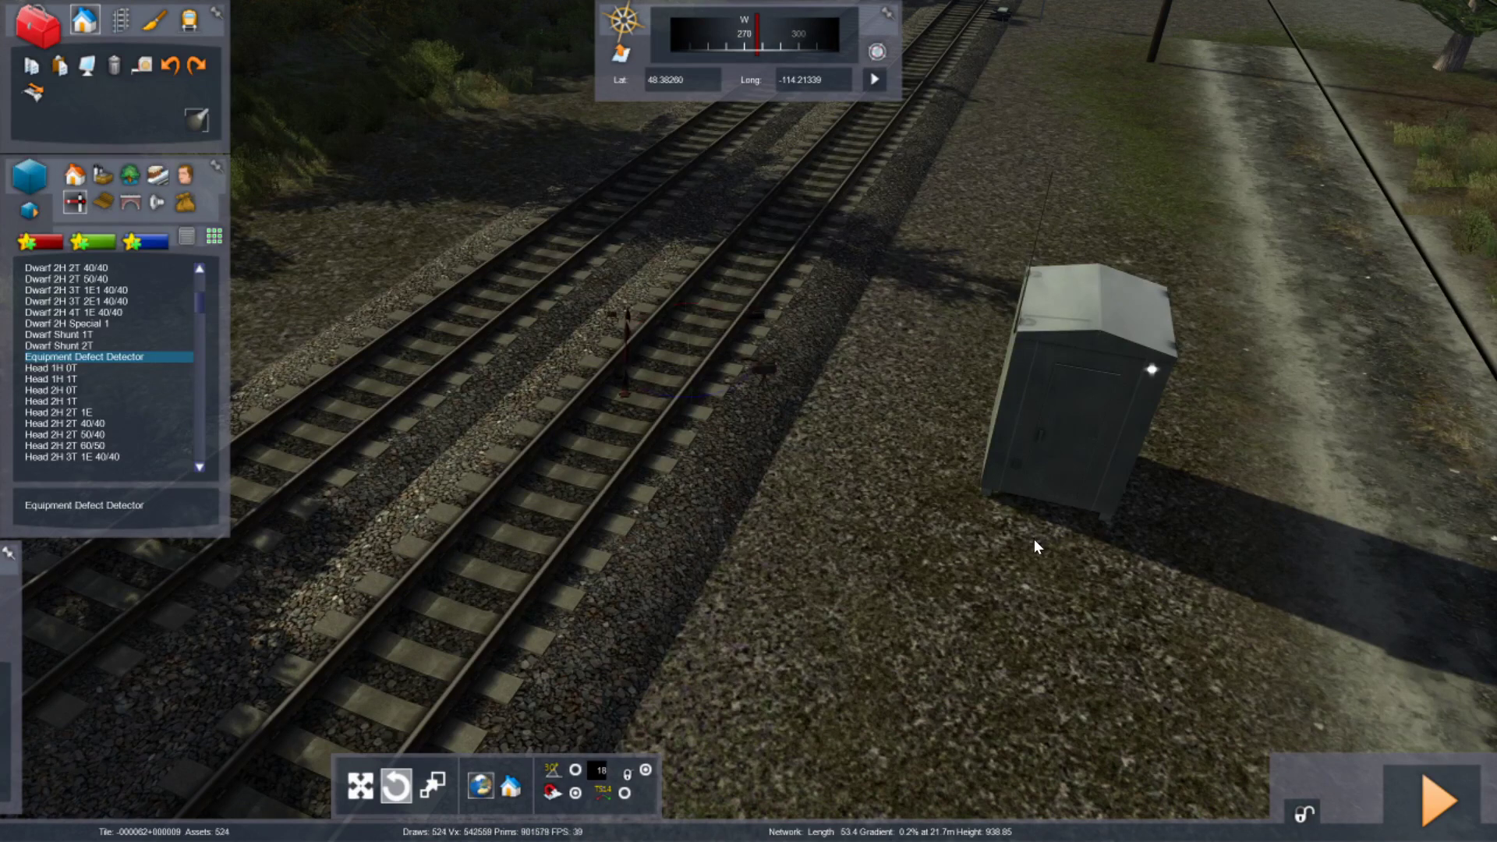
{"action": "left_click", "coordinate": [1033, 540]}
Place a second Equipment Defect Detector on the far track and turn the near-track detector square to its rails
{"action": "right_click_drag", "start_coordinate": [1304, 733], "coordinate": [1247, 662]}
{"action": "key", "text": "Up"}
{"action": "key", "text": "Up"}
{"action": "scroll", "coordinate": [1307, 741], "scroll_direction": "down", "scroll_amount": 5}
{"action": "right_click_drag", "start_coordinate": [1193, 678], "coordinate": [1205, 759]}
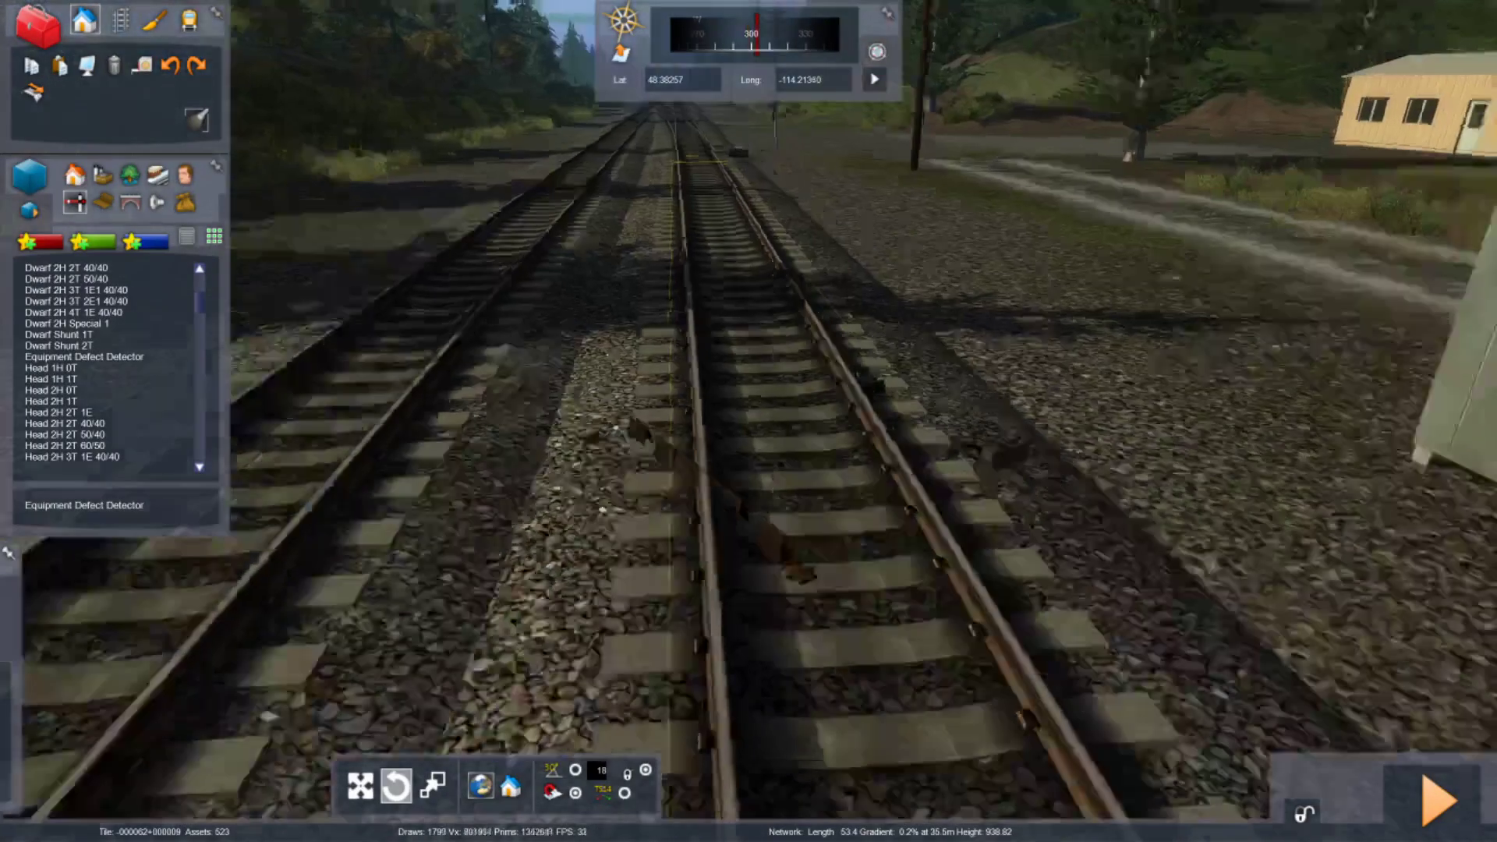
{"action": "scroll", "coordinate": [1205, 760], "scroll_direction": "down", "scroll_amount": 1}
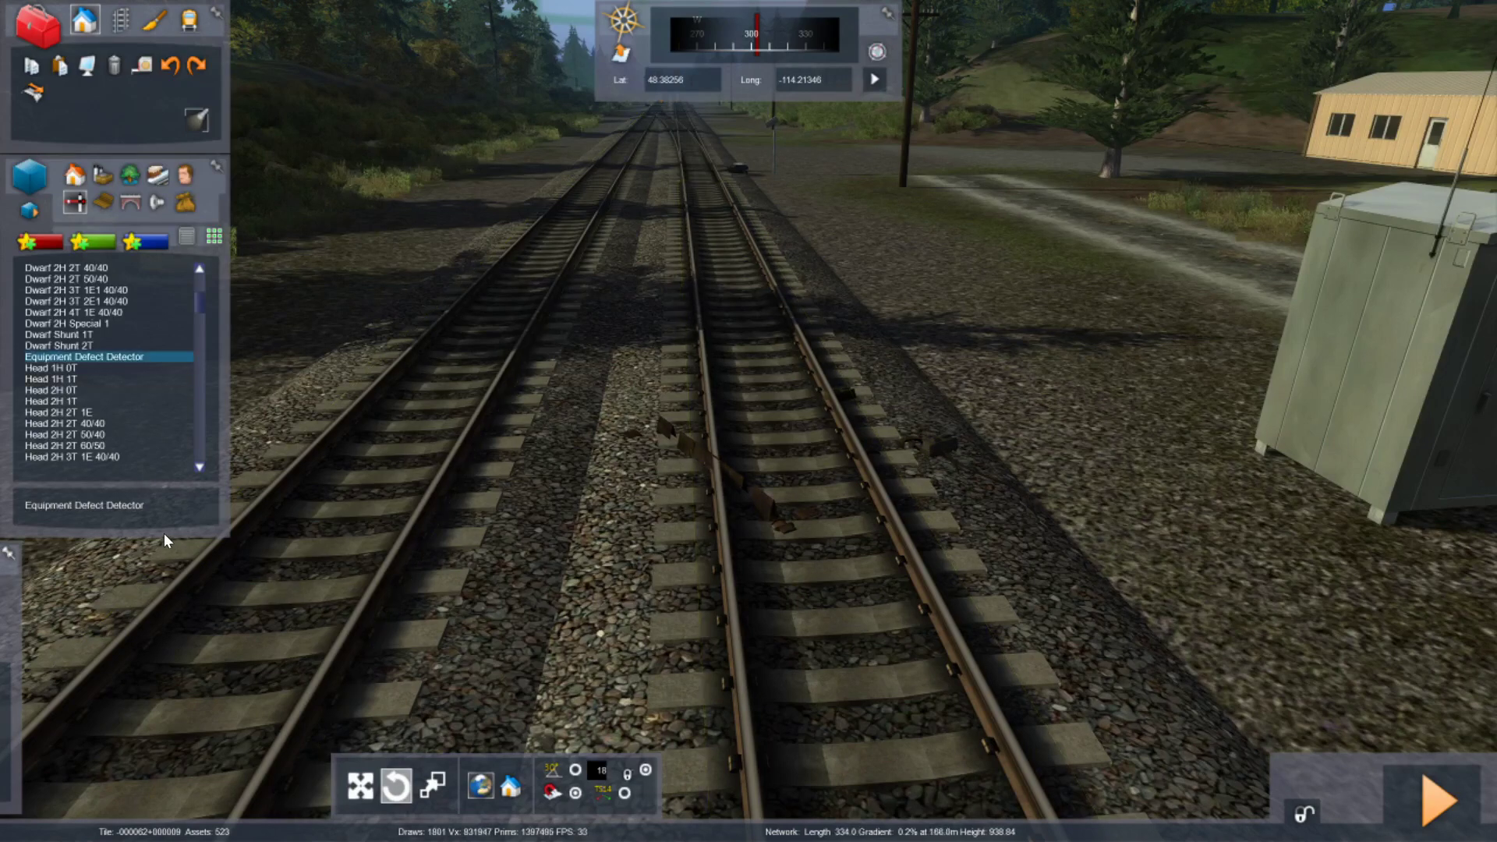
{"action": "right_click", "coordinate": [603, 734]}
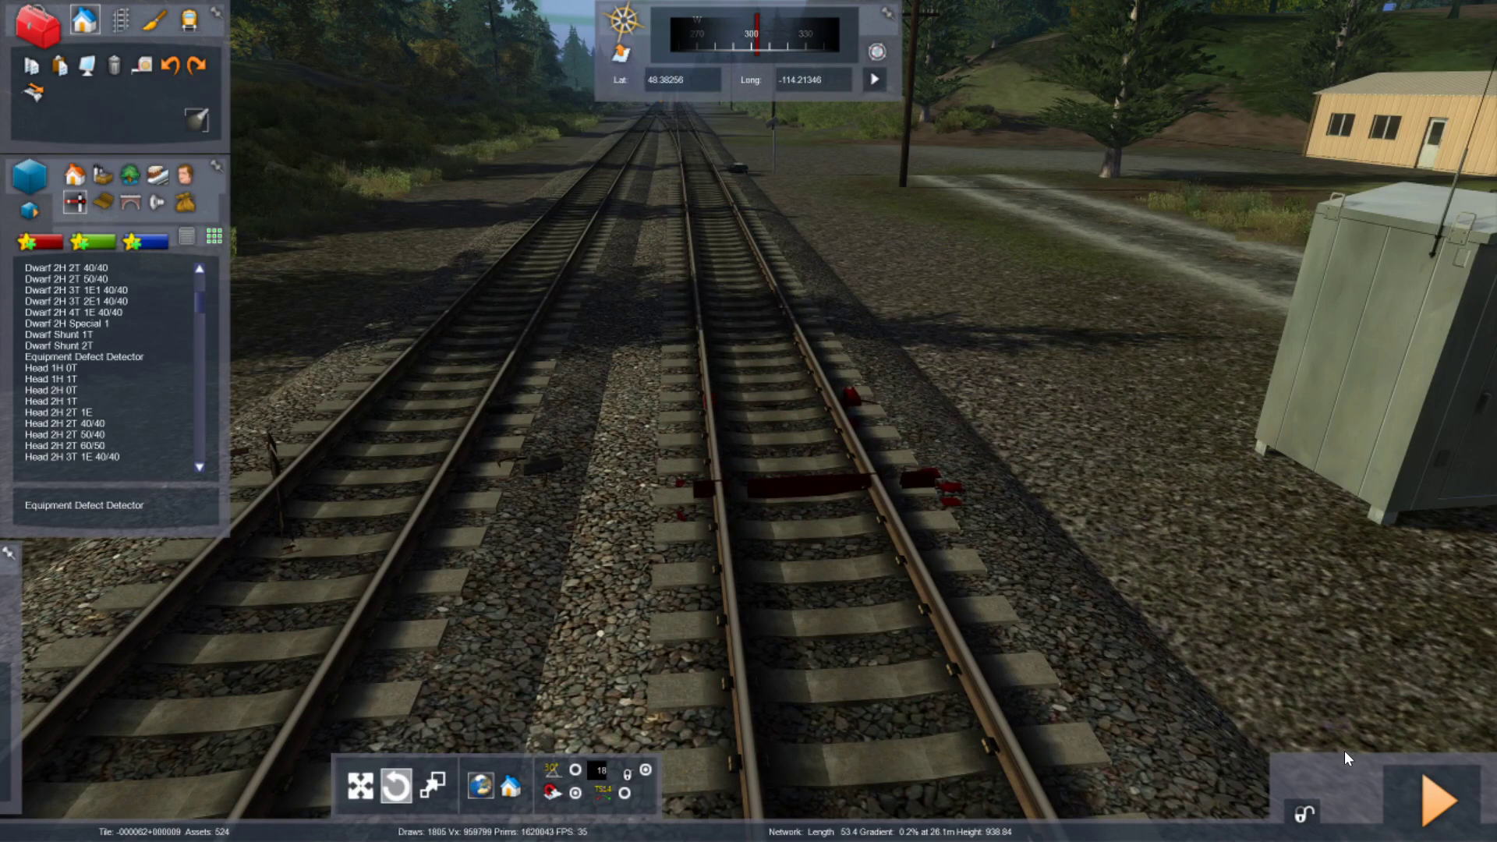
Move the near-track detector so it is centred on the rails with its plates resting on the ties
{"action": "right_click_drag", "start_coordinate": [1335, 722], "coordinate": [1309, 722]}
{"action": "left_click", "coordinate": [360, 785]}
{"action": "left_click_drag", "start_coordinate": [1231, 709], "coordinate": [1208, 739]}
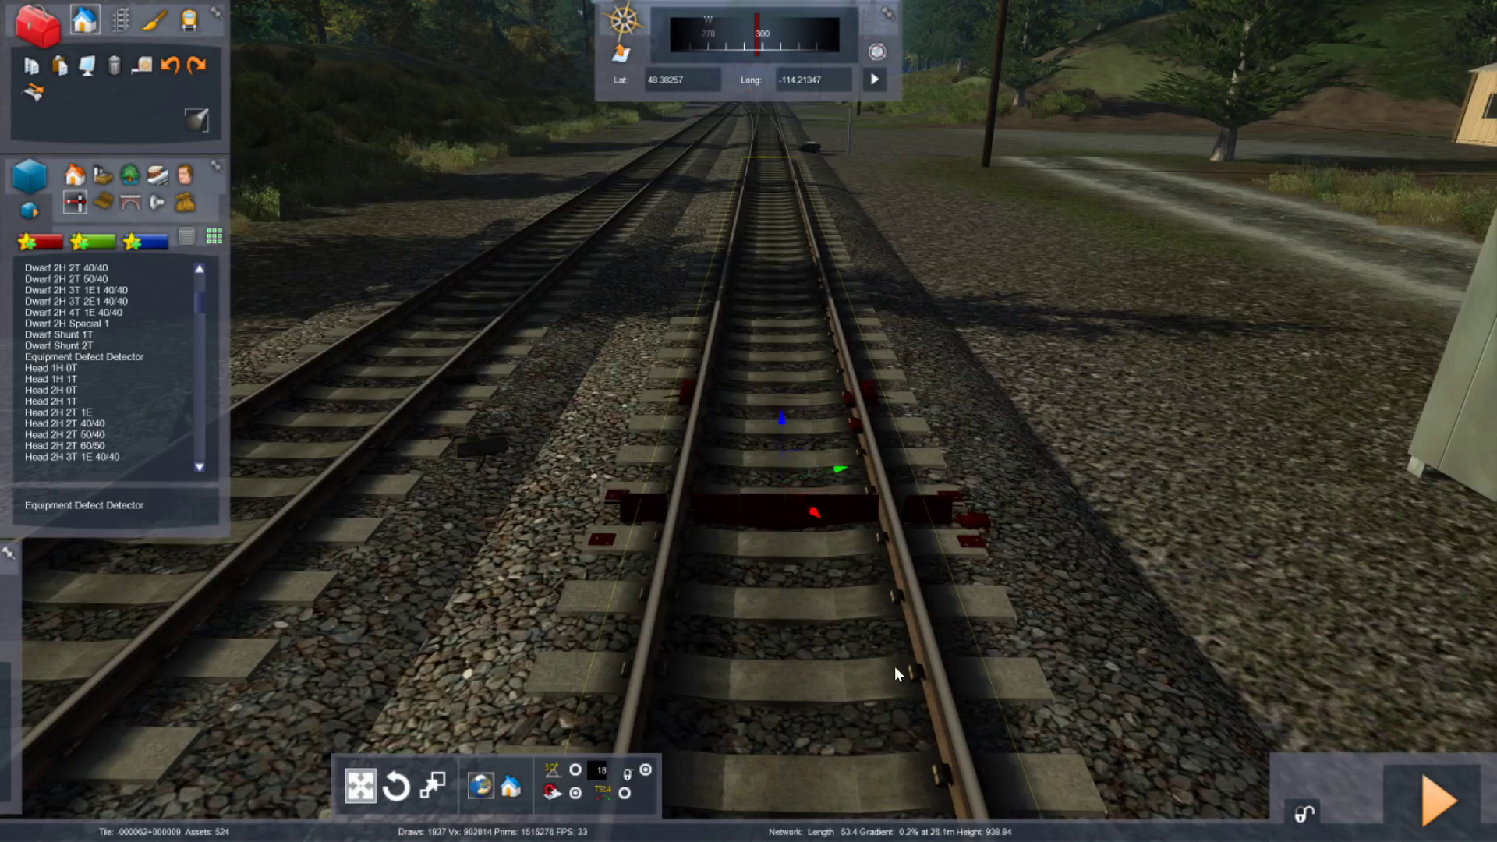
Rotate the far-track detector square to its rails, facing the opposite way from the near-track detector
{"action": "right_click_drag", "start_coordinate": [998, 680], "coordinate": [1185, 698]}
{"action": "key", "text": "Left"}
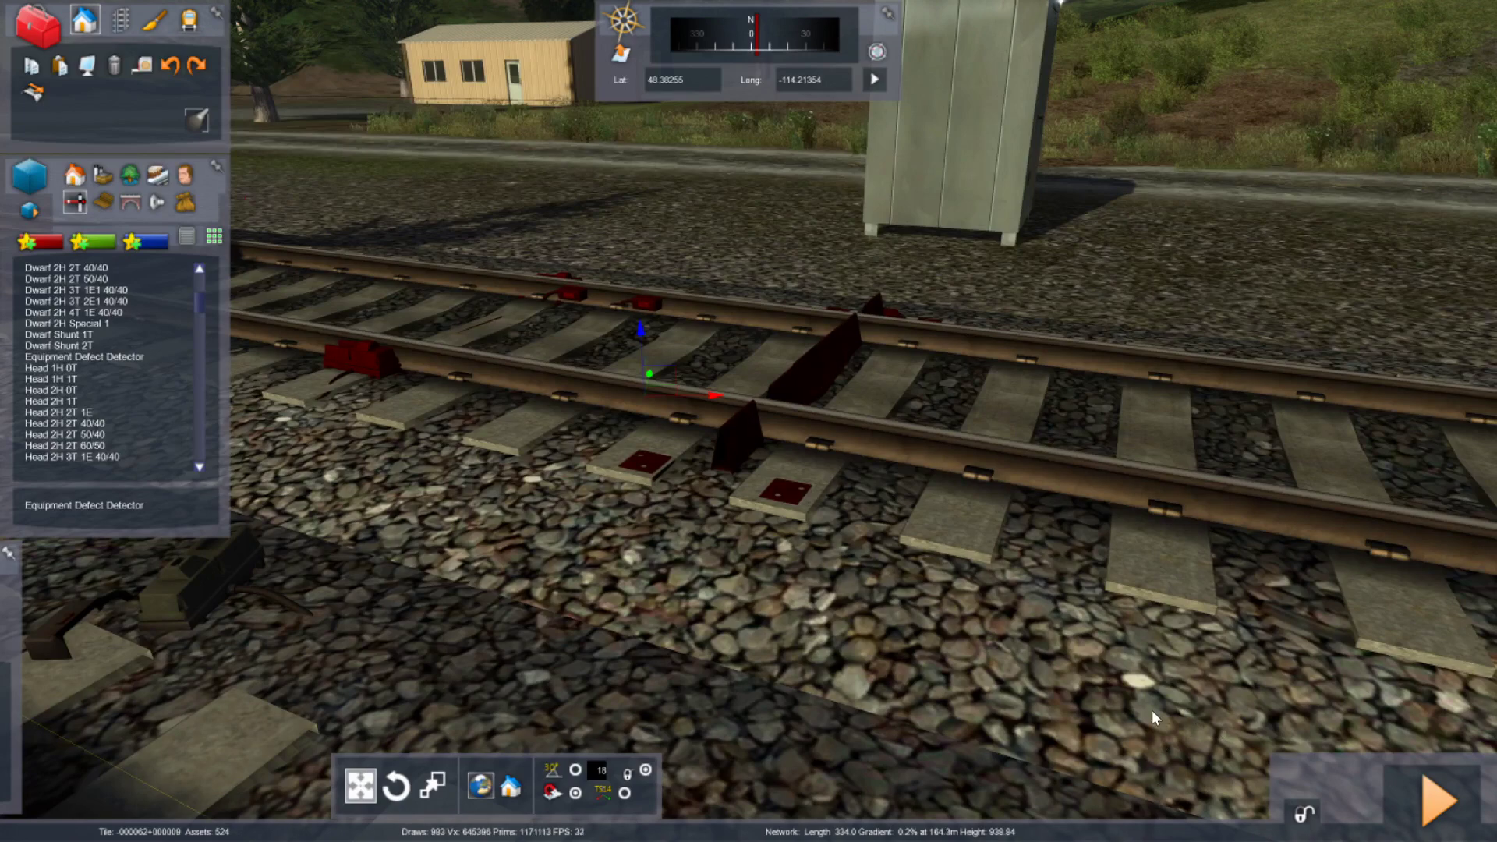
{"action": "key", "text": "Down"}
{"action": "right_click_drag", "start_coordinate": [1127, 713], "coordinate": [959, 733]}
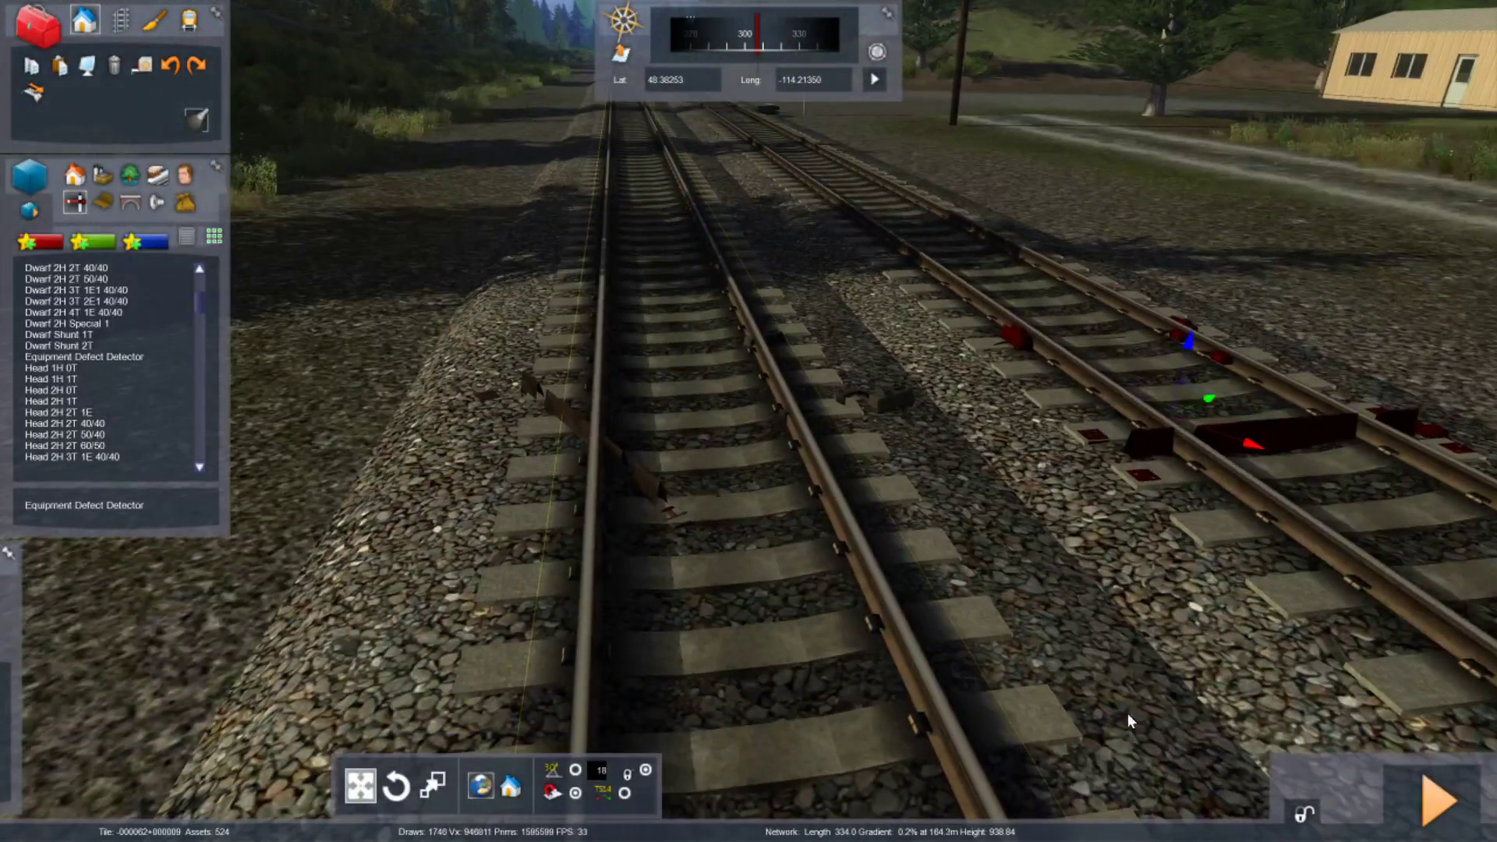
{"action": "left_click", "coordinate": [966, 723]}
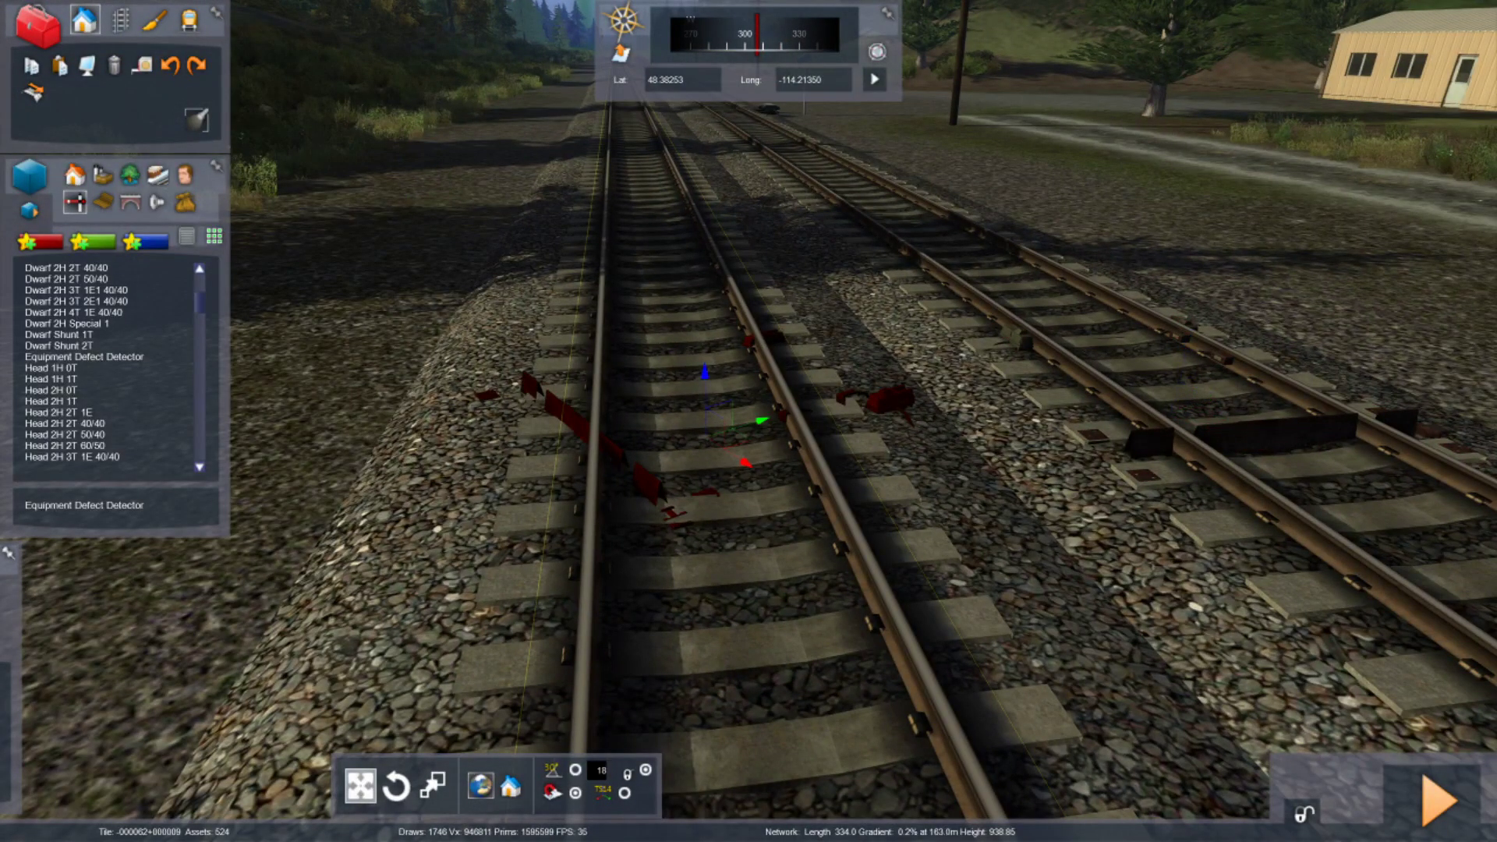
{"action": "left_click", "coordinate": [396, 786]}
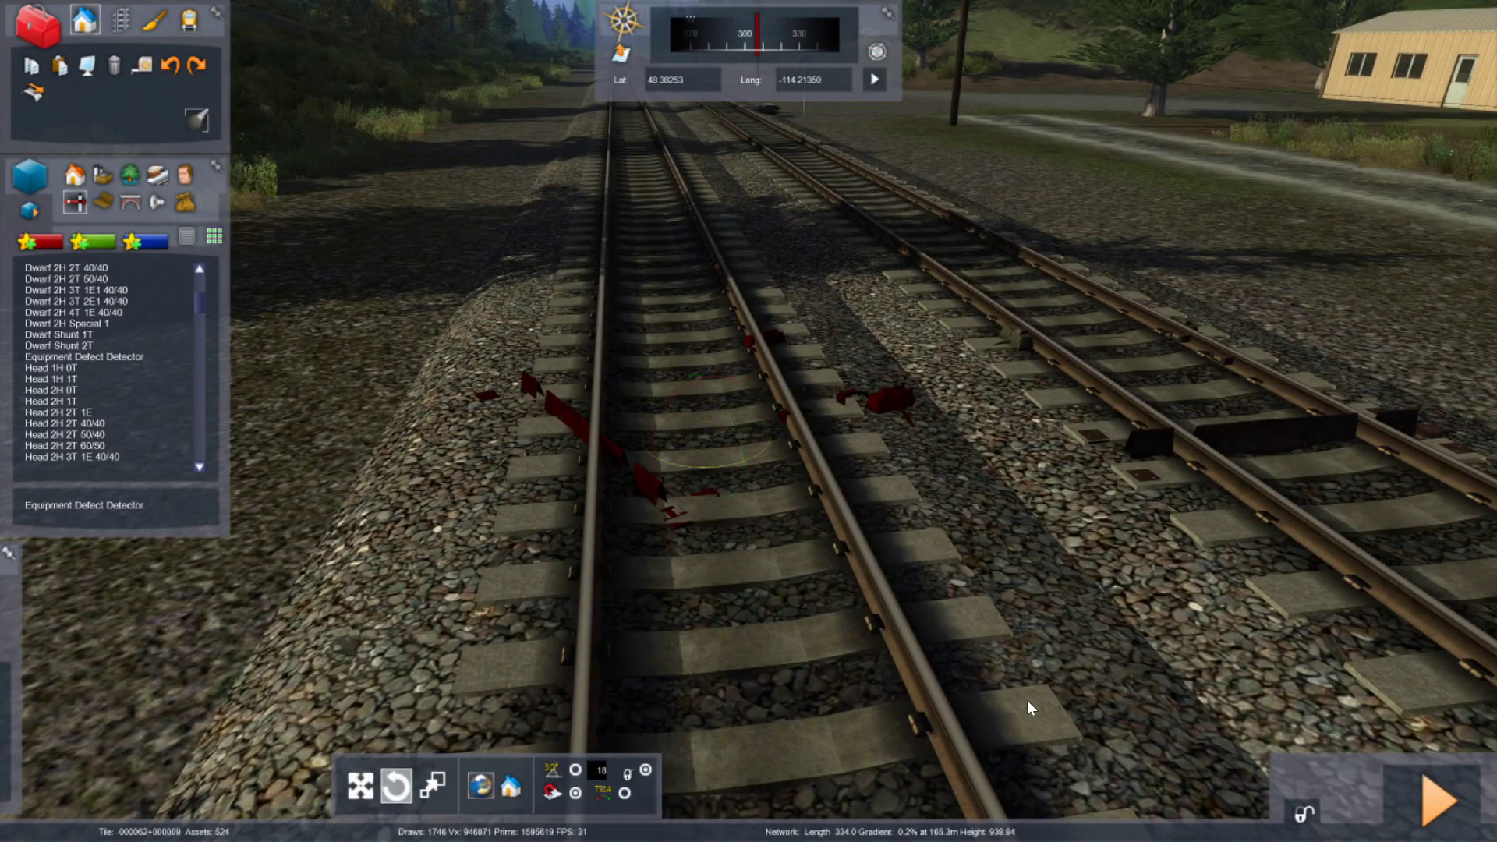
{"action": "left_click_drag", "start_coordinate": [1024, 700], "coordinate": [741, 620]}
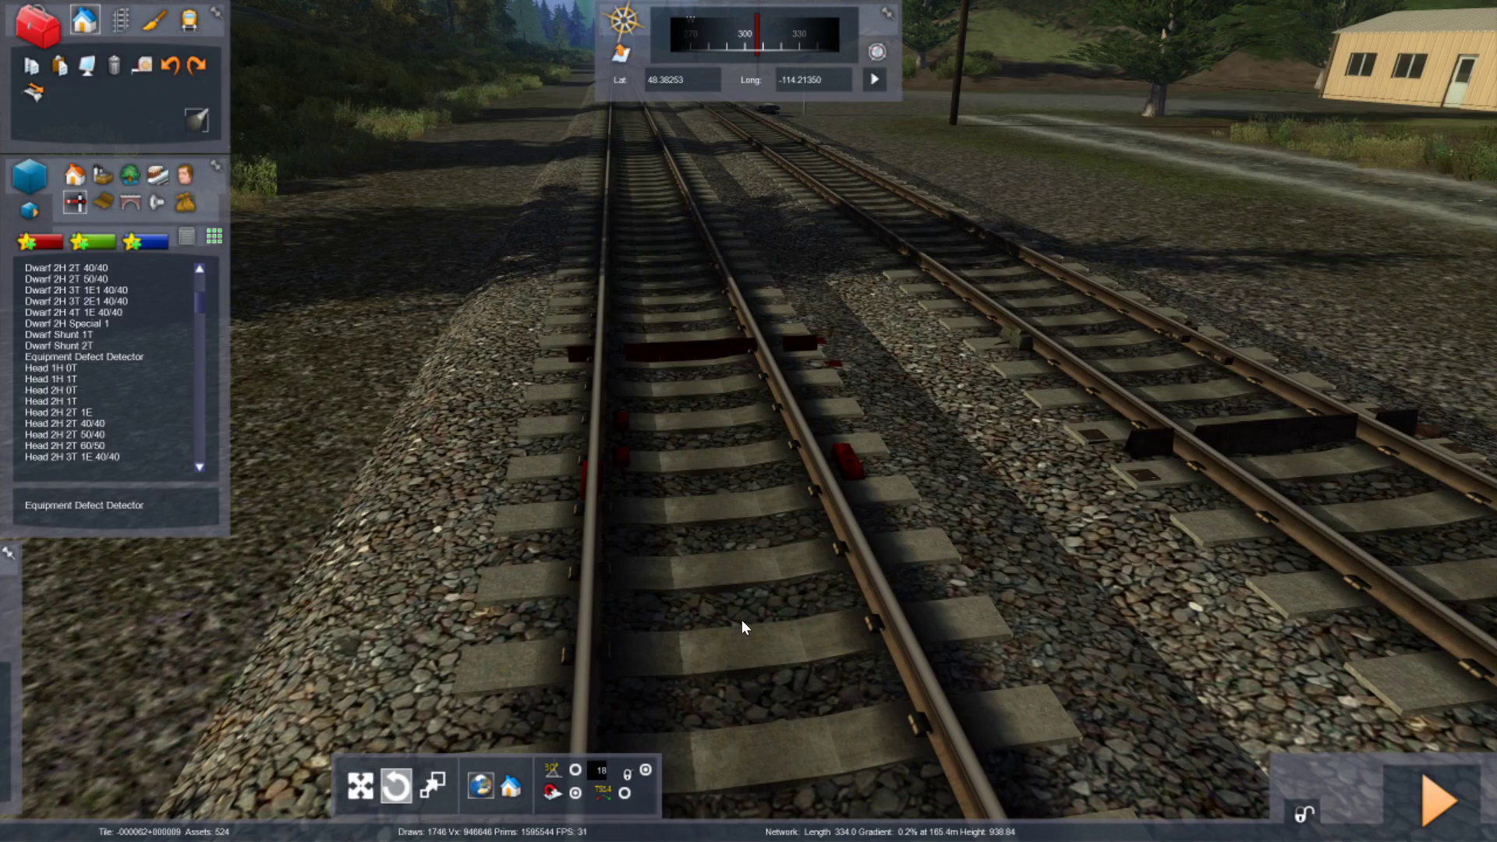
Shift the far-track detector sideways until it is centred across both rails
{"action": "left_click", "coordinate": [361, 786]}
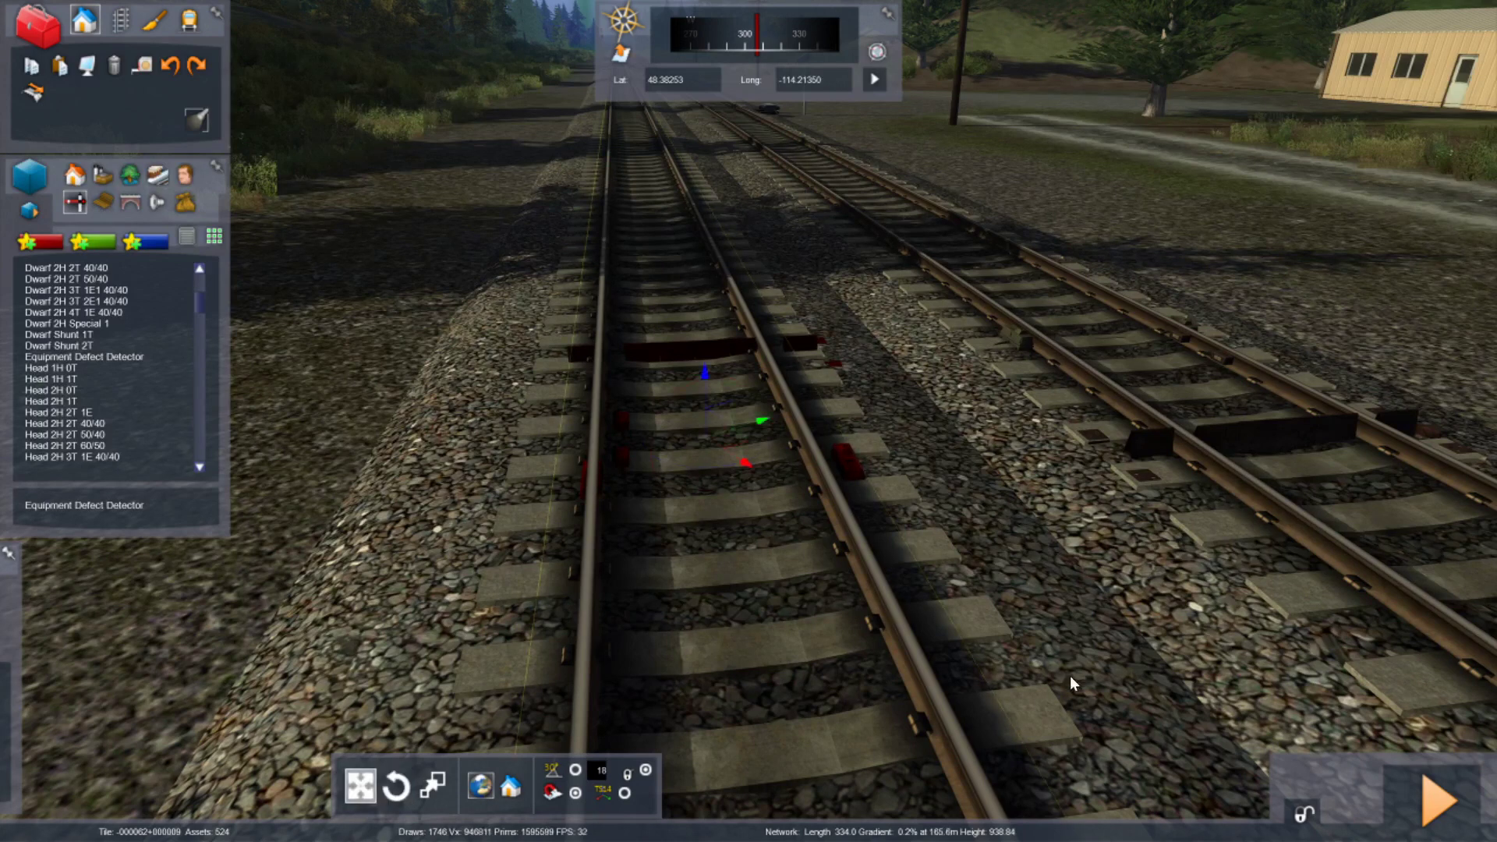
{"action": "mouse_move", "coordinate": [1111, 653]}
{"action": "left_mouse_down"}
{"action": "mouse_move", "coordinate": [1059, 661]}
{"action": "mouse_move", "coordinate": [1121, 658]}
{"action": "mouse_move", "coordinate": [1088, 657]}
{"action": "left_mouse_up"}
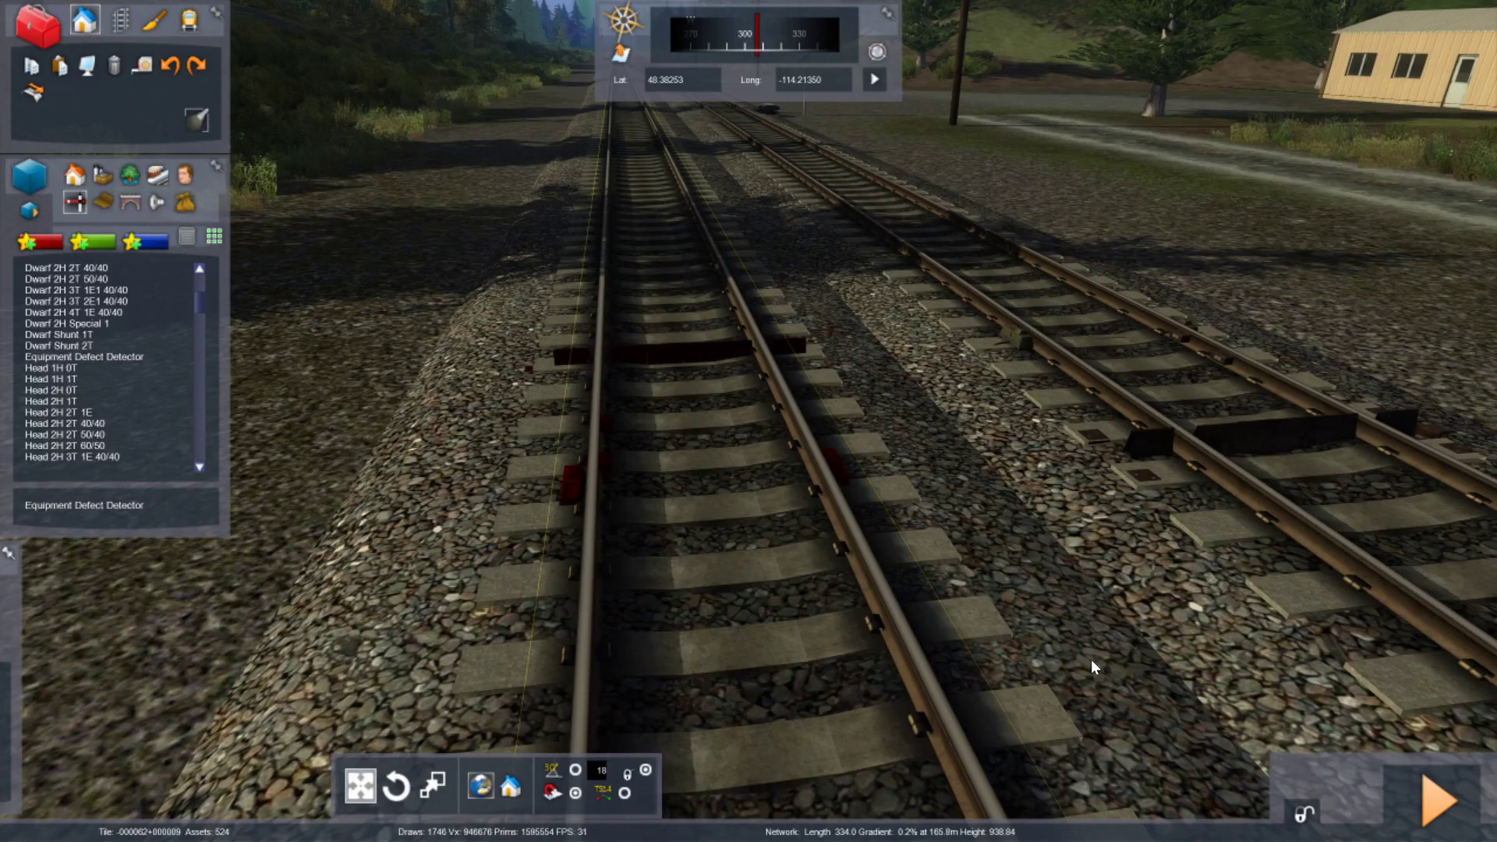
{"action": "left_click", "coordinate": [1080, 671]}
Fine-tune the far-track detector's rotation so its crossbar runs parallel to the ties
{"action": "key", "text": "Up"}
{"action": "right_click_drag", "start_coordinate": [1033, 704], "coordinate": [1029, 768]}
{"action": "right_click_drag", "start_coordinate": [894, 733], "coordinate": [898, 758]}
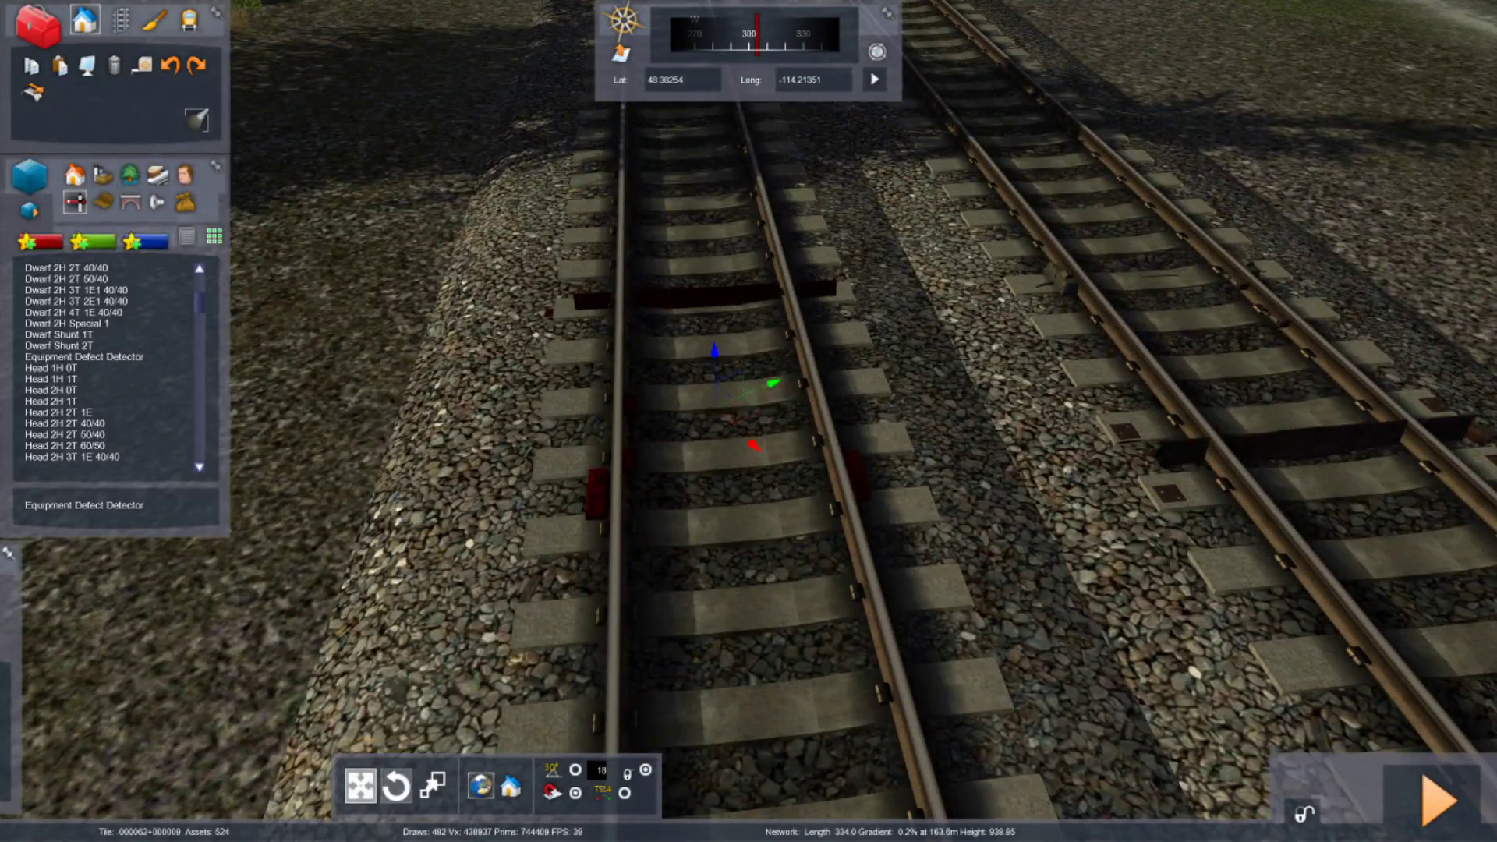
{"action": "left_click", "coordinate": [396, 785]}
{"action": "left_click_drag", "start_coordinate": [1074, 673], "coordinate": [1076, 674]}
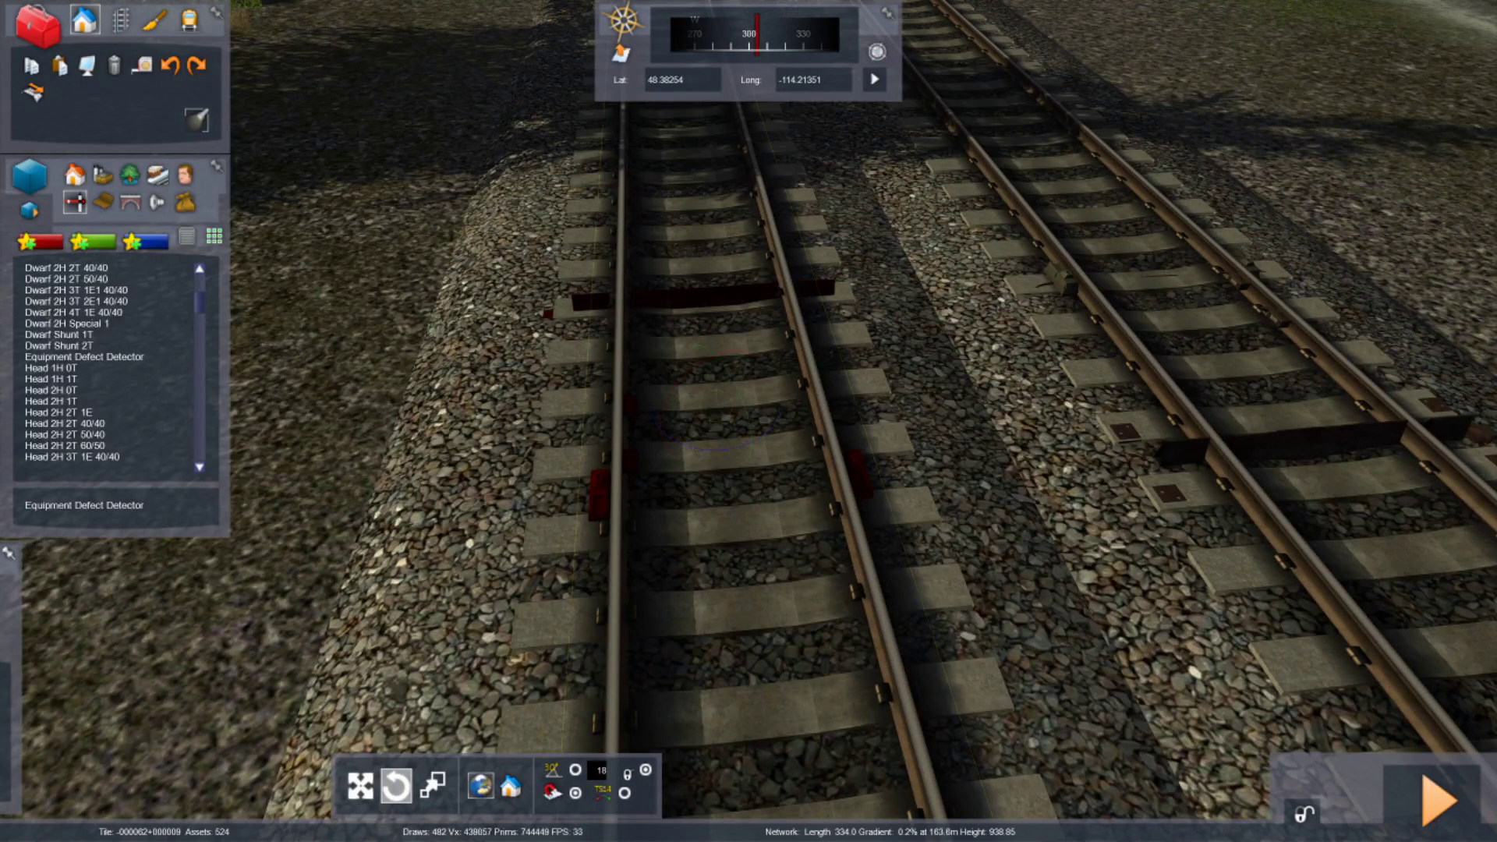
Slide the far-track detector along the track to fit between the ties and raise it until its plates sit on them
{"action": "left_click", "coordinate": [360, 786]}
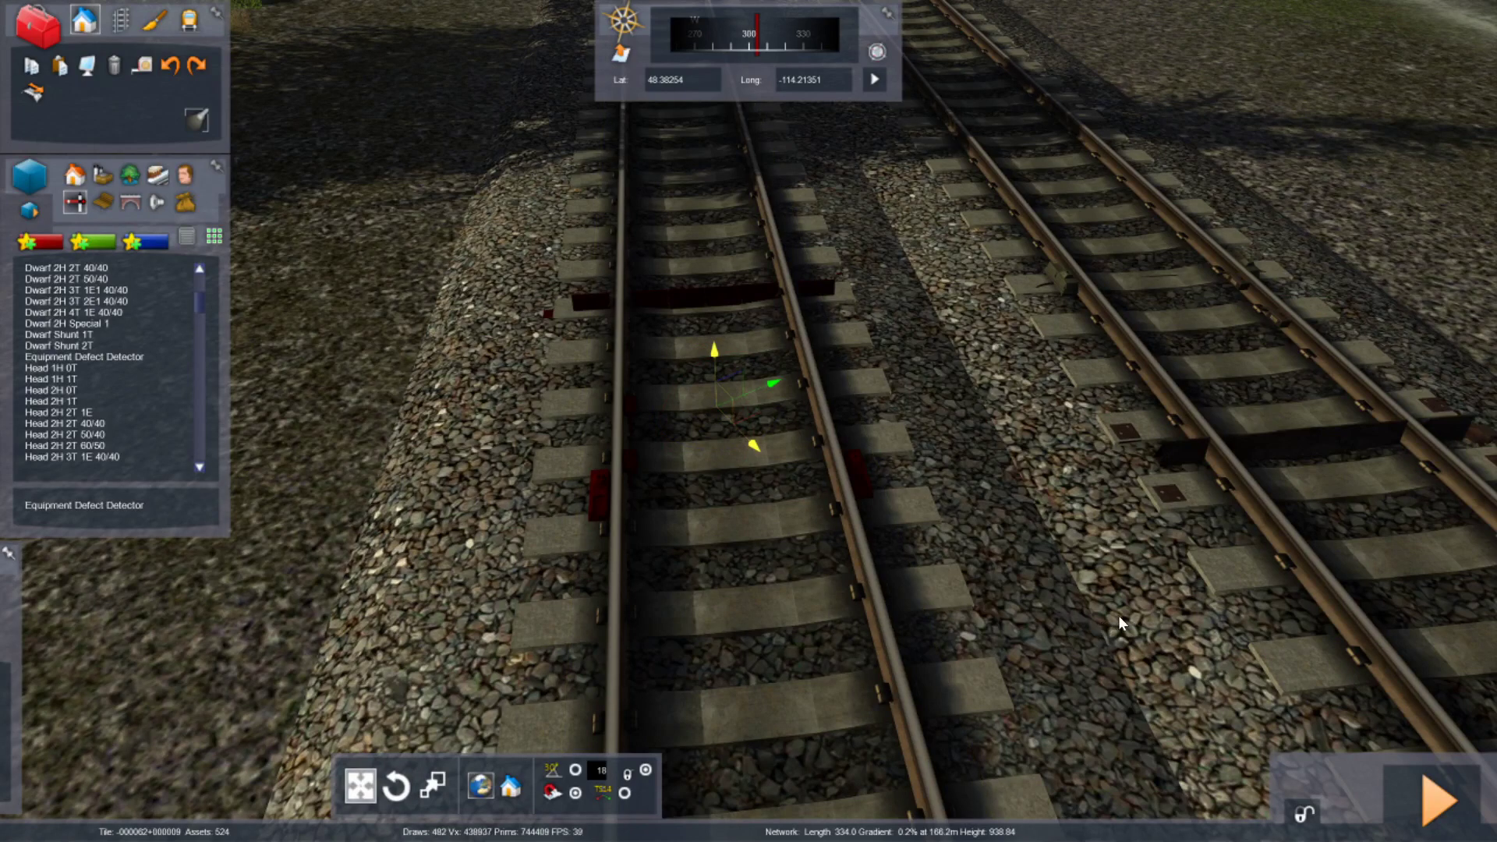
{"action": "left_click_drag", "start_coordinate": [1118, 615], "coordinate": [1122, 657]}
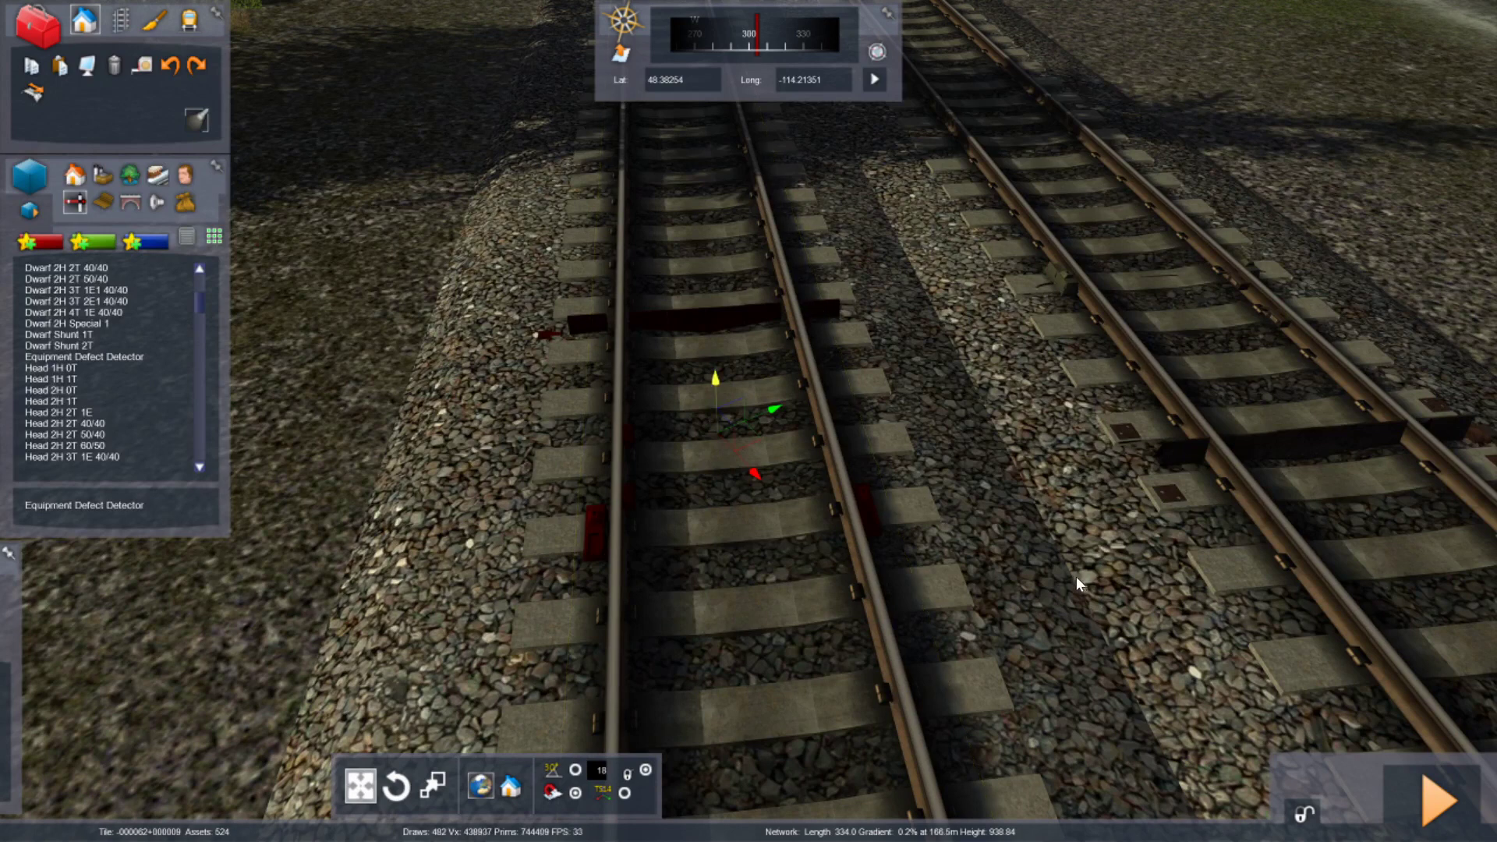
{"action": "left_click_drag", "start_coordinate": [1072, 574], "coordinate": [1073, 567]}
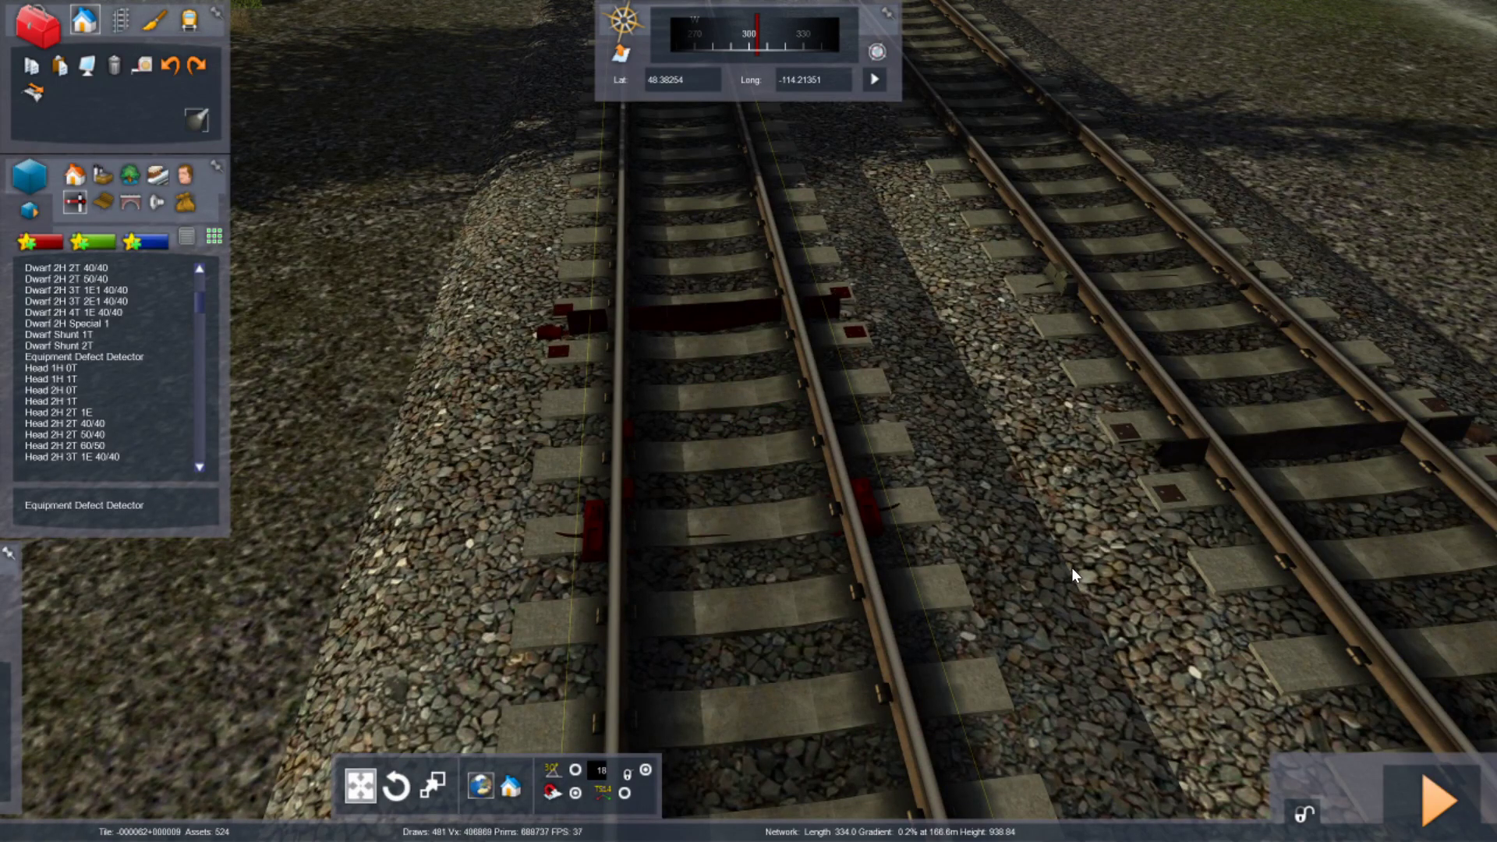
{"action": "left_click_drag", "start_coordinate": [1072, 568], "coordinate": [1073, 568]}
Save the route changes, leave the editor for the game view and dismiss the scenario loading error
{"action": "right_click_drag", "start_coordinate": [811, 258], "coordinate": [1247, 47]}
{"action": "key", "text": "Down"}
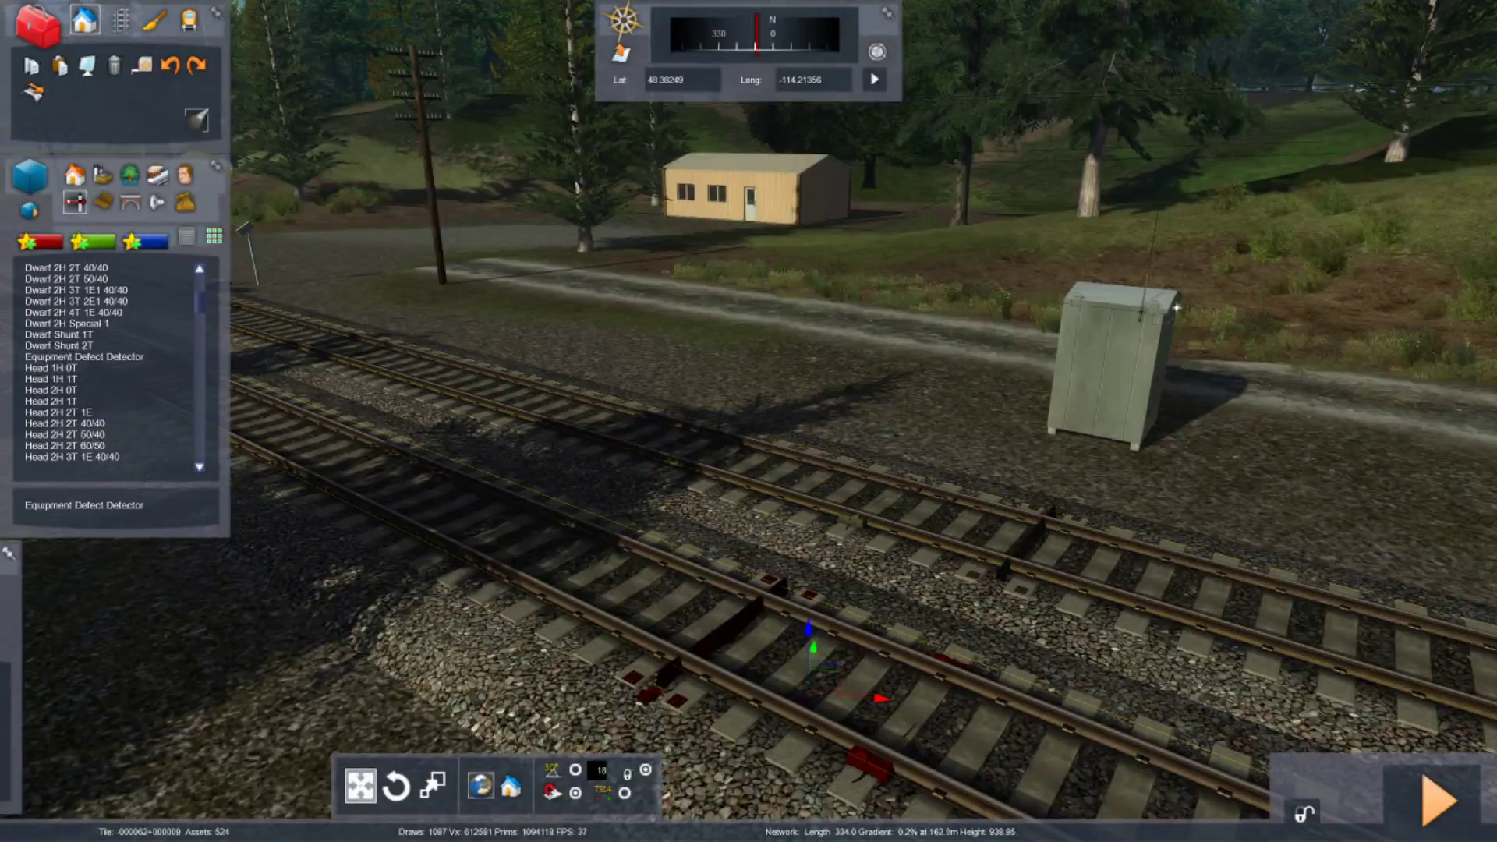
{"action": "left_click", "coordinate": [1439, 799]}
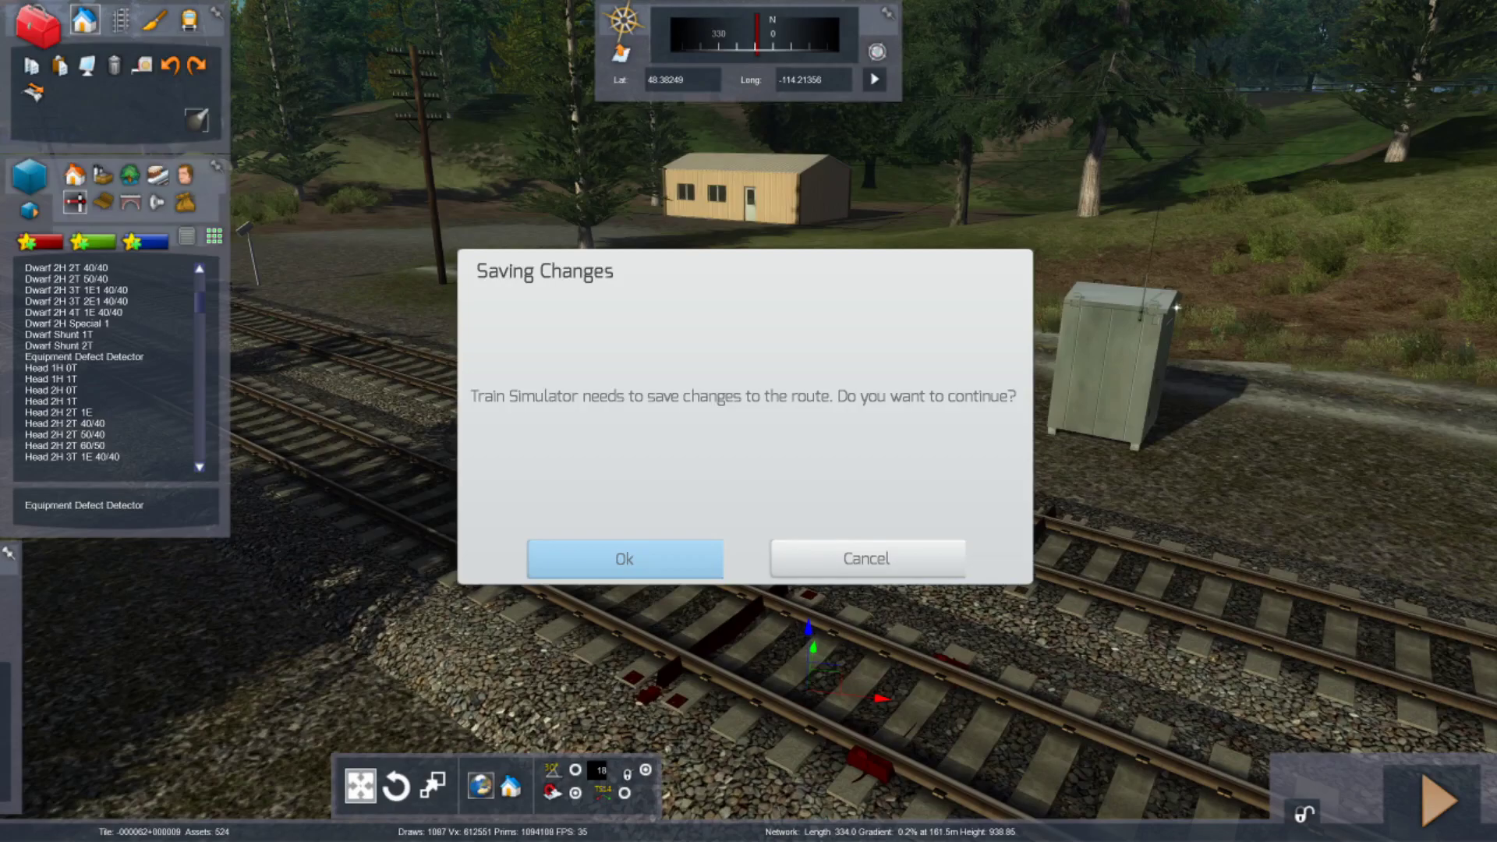
{"action": "key", "text": "Return"}
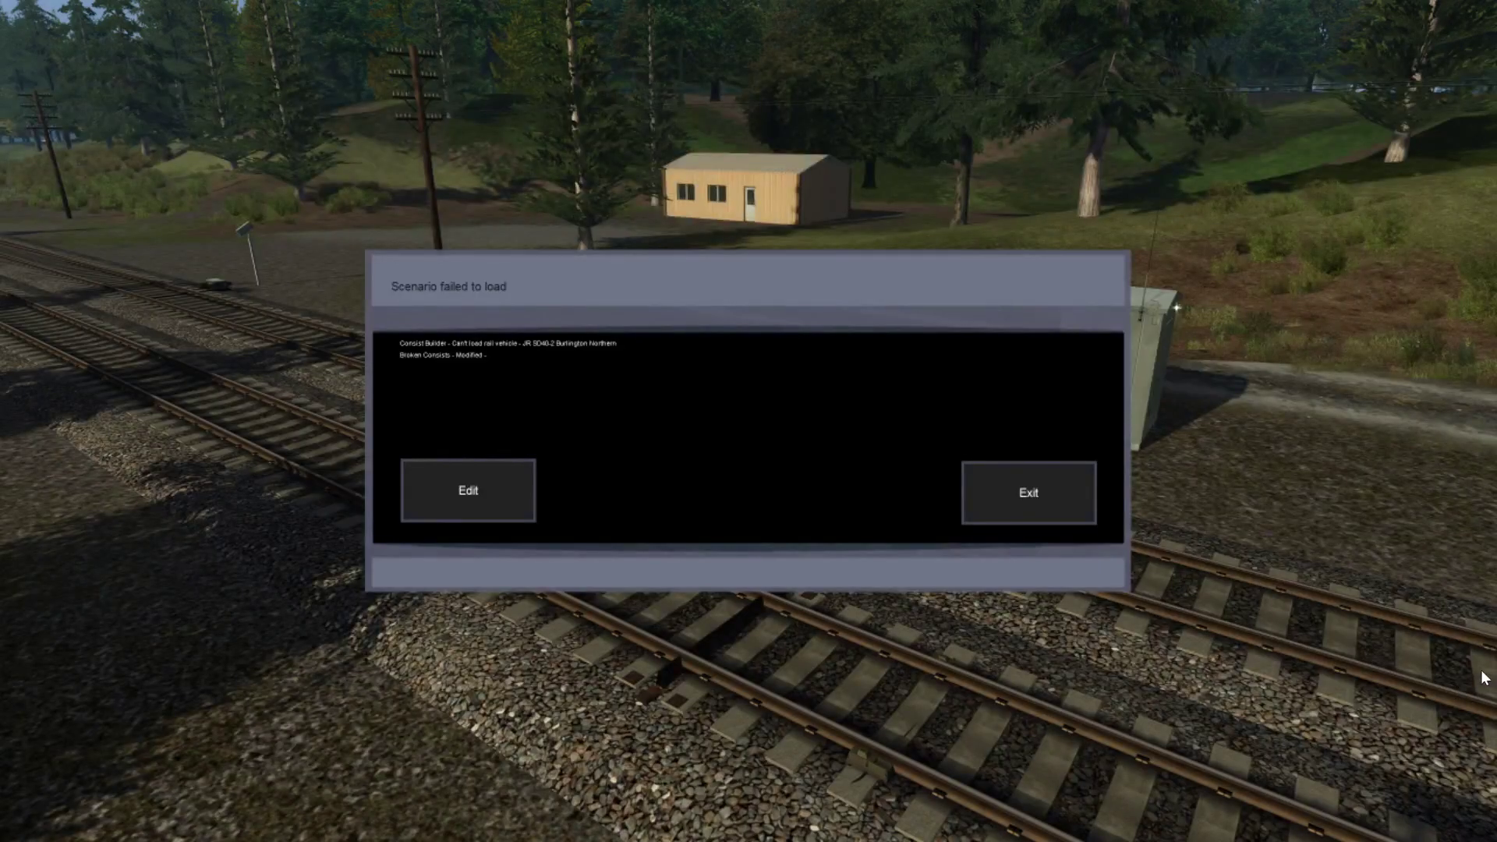
{"action": "key", "text": "Escape"}
{"action": "key", "text": "Escape"}
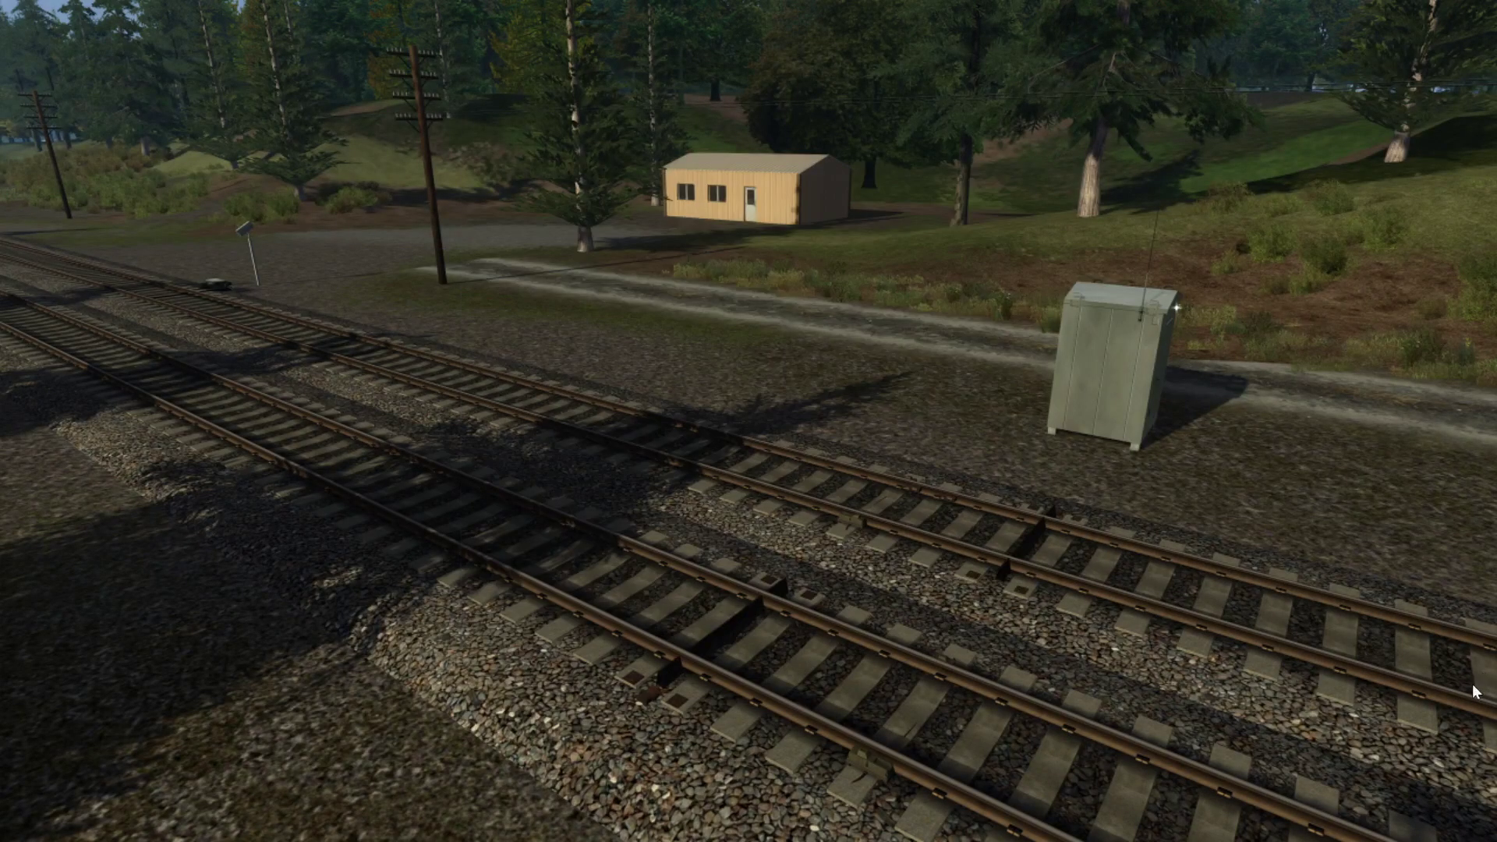
Examine the finished shed and both in-track detectors from several angles along the line
{"action": "mouse_move", "coordinate": [1358, 651]}
{"action": "right_mouse_down"}
{"action": "mouse_move", "coordinate": [1426, 608]}
{"action": "mouse_move", "coordinate": [1493, 660]}
{"action": "mouse_move", "coordinate": [1473, 628]}
{"action": "mouse_move", "coordinate": [1391, 593]}
{"action": "mouse_move", "coordinate": [1356, 649]}
{"action": "right_mouse_up"}
{"action": "key", "text": "Down"}
{"action": "key", "text": "Up"}
{"action": "key", "text": "Right"}
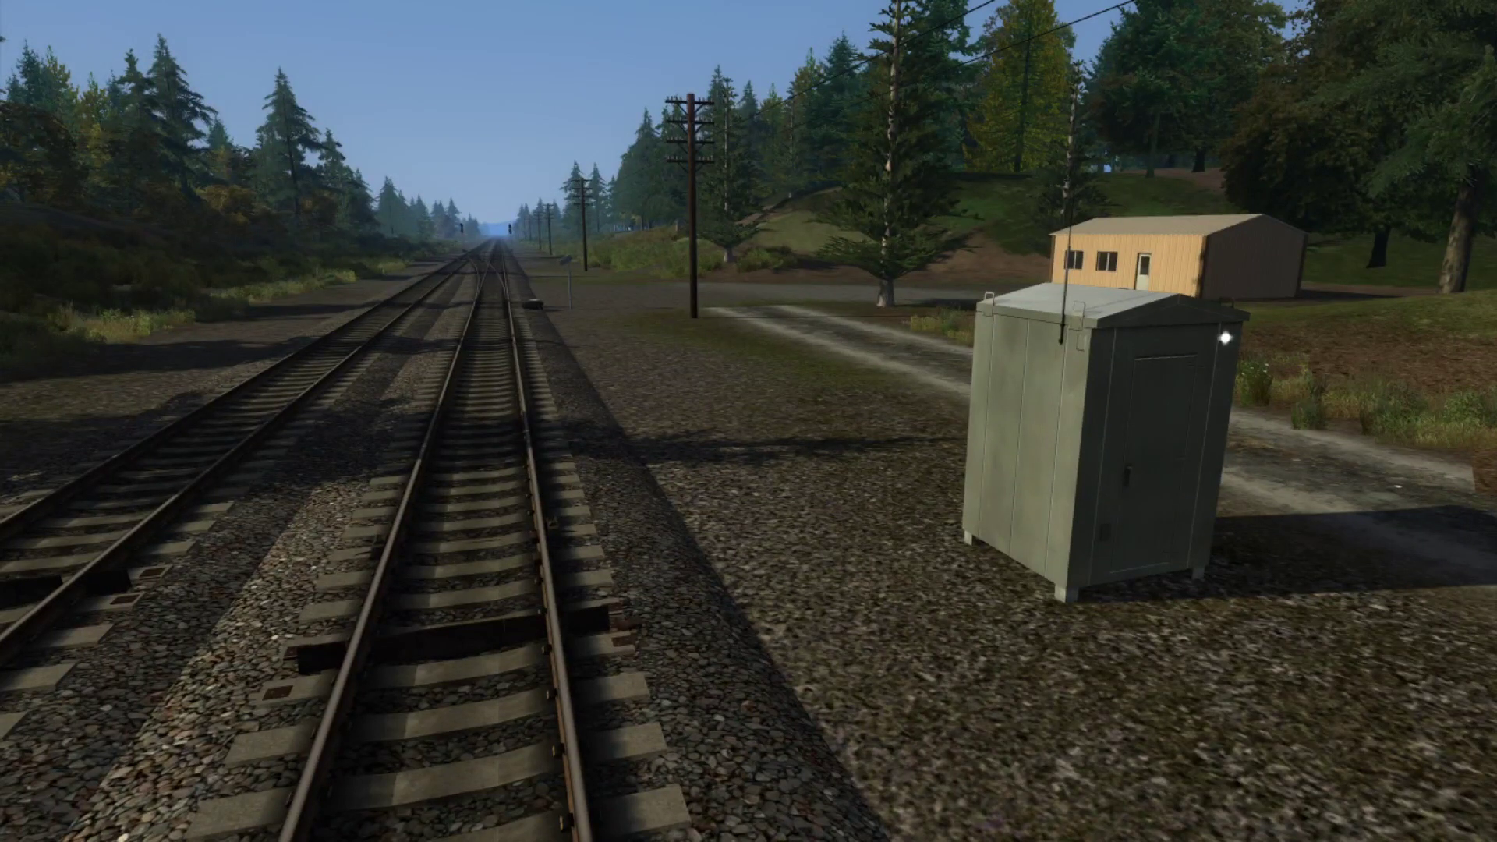
{"action": "key", "text": "Down"}
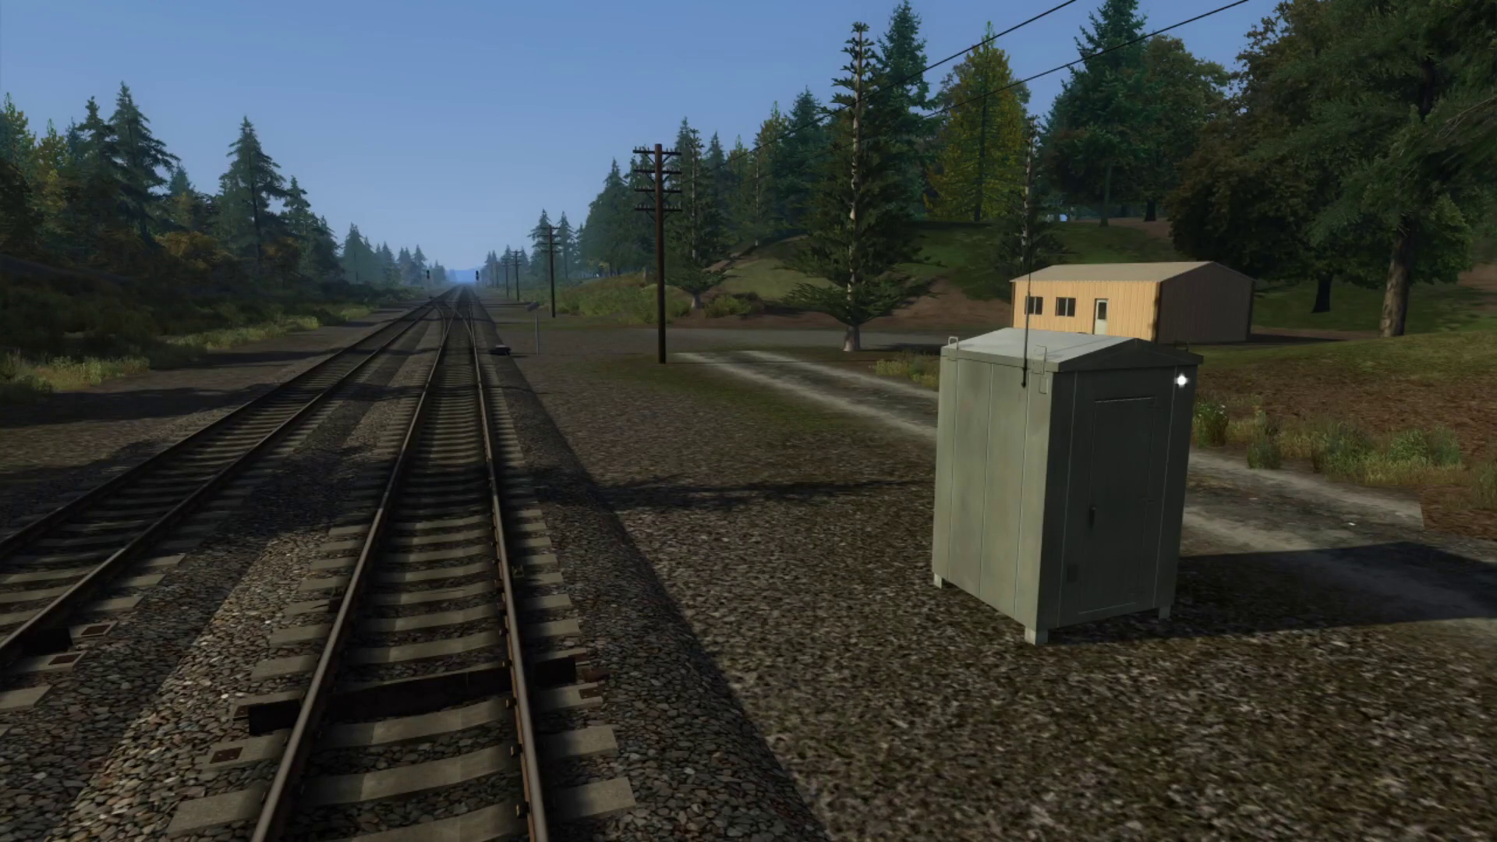
{"action": "mouse_move", "coordinate": [749, 421]}
{"action": "right_mouse_down"}
{"action": "mouse_move", "coordinate": [816, 419]}
{"action": "mouse_move", "coordinate": [639, 396]}
{"action": "mouse_move", "coordinate": [729, 421]}
{"action": "right_mouse_up"}
{"action": "key", "text": "Down"}
{"action": "key", "text": "Left"}
{"action": "key", "text": "Up"}
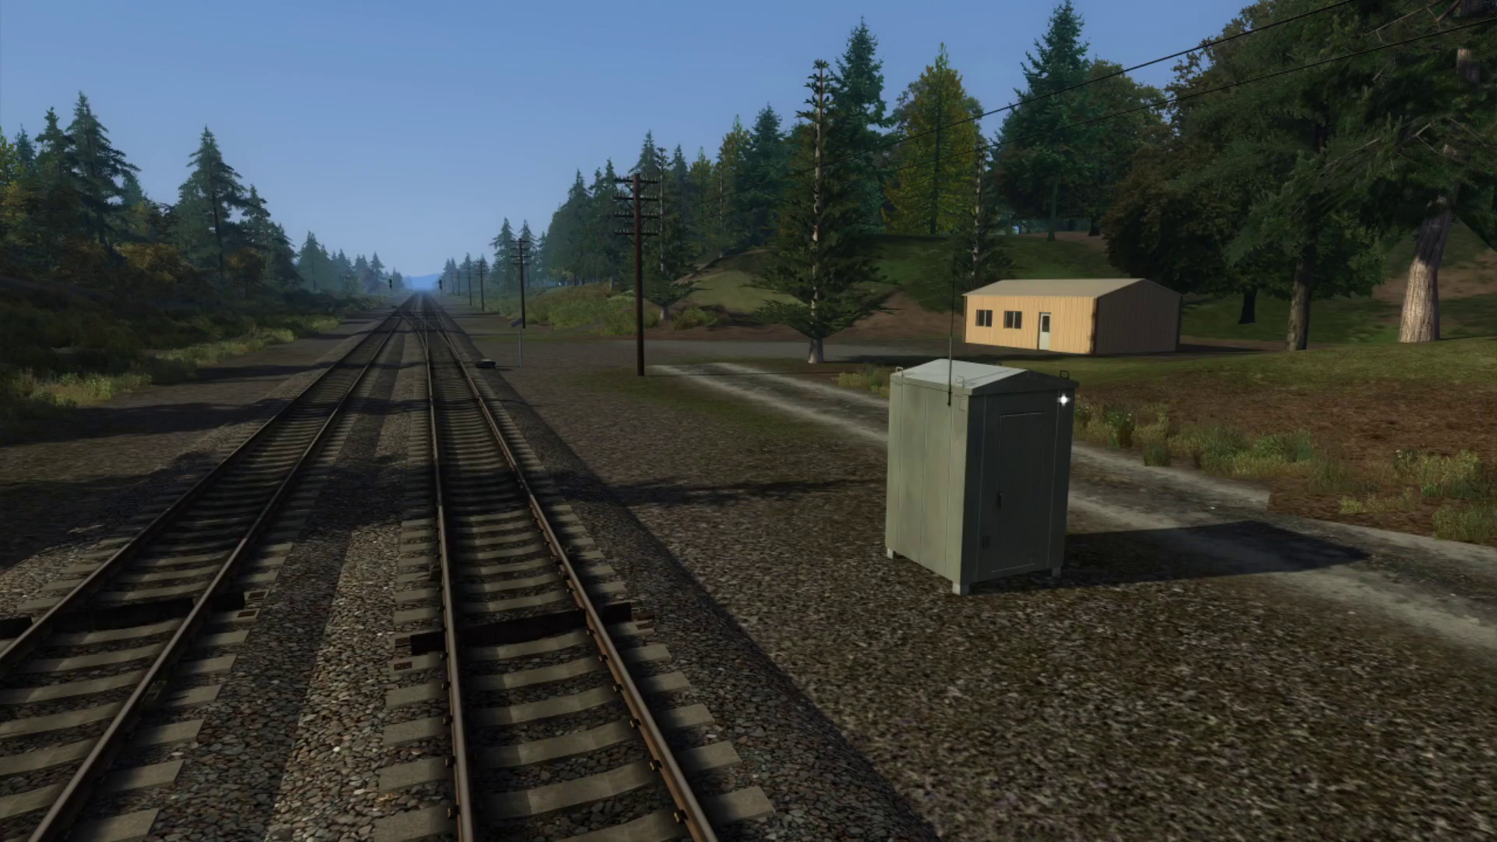
{"action": "right_click_drag", "start_coordinate": [748, 421], "coordinate": [966, 464]}
{"action": "key", "text": "Left"}
{"action": "key", "text": "Down"}
{"action": "key", "text": "Left"}
{"action": "right_click_drag", "start_coordinate": [749, 421], "coordinate": [854, 435]}
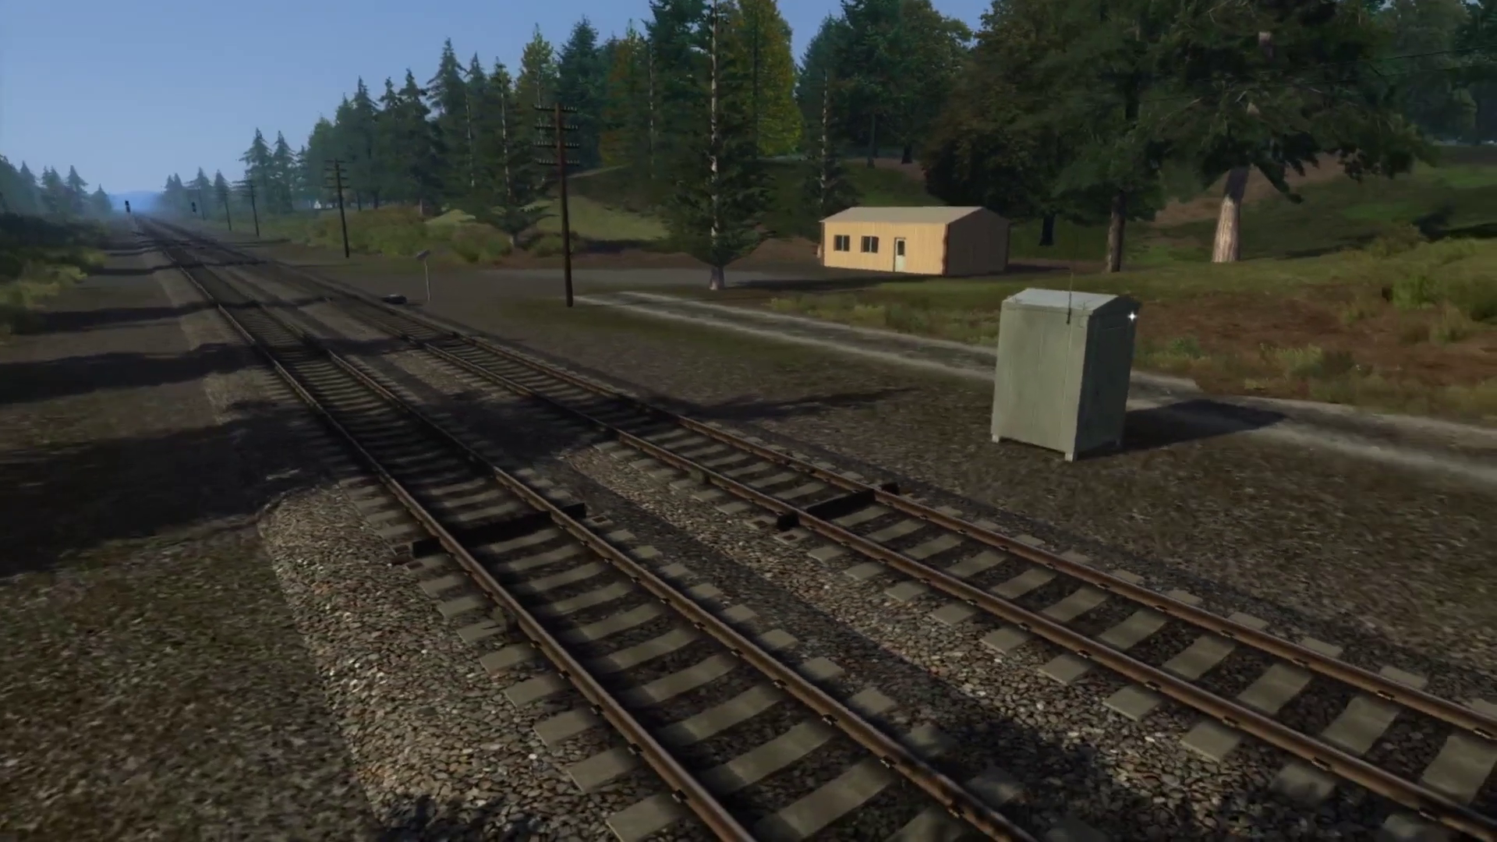
{"action": "key", "text": "Left"}
{"action": "mouse_move", "coordinate": [748, 421]}
{"action": "right_mouse_down"}
{"action": "mouse_move", "coordinate": [1091, 438]}
{"action": "mouse_move", "coordinate": [753, 421]}
{"action": "right_mouse_up"}
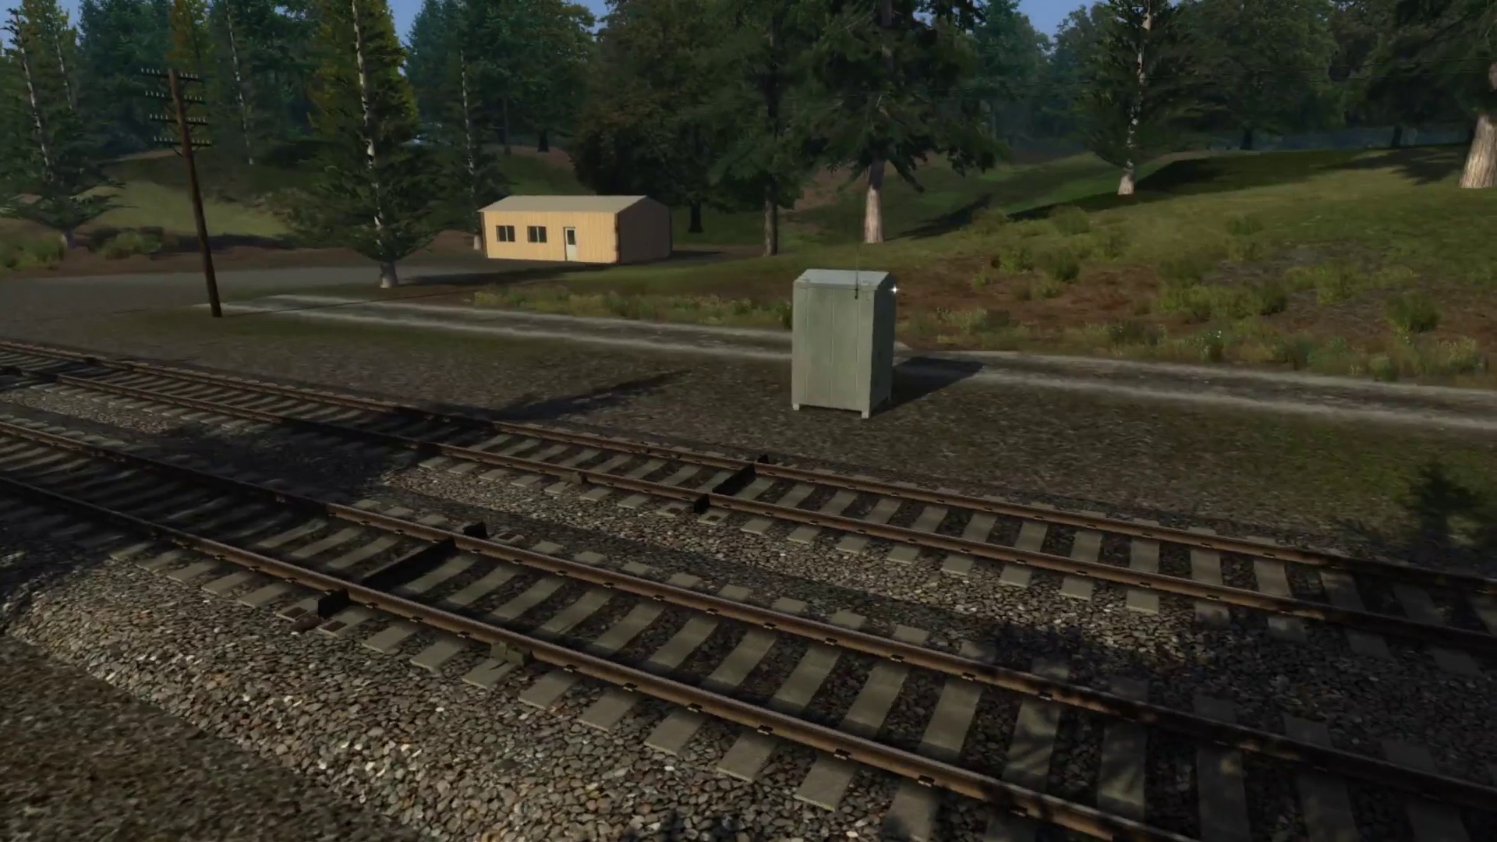